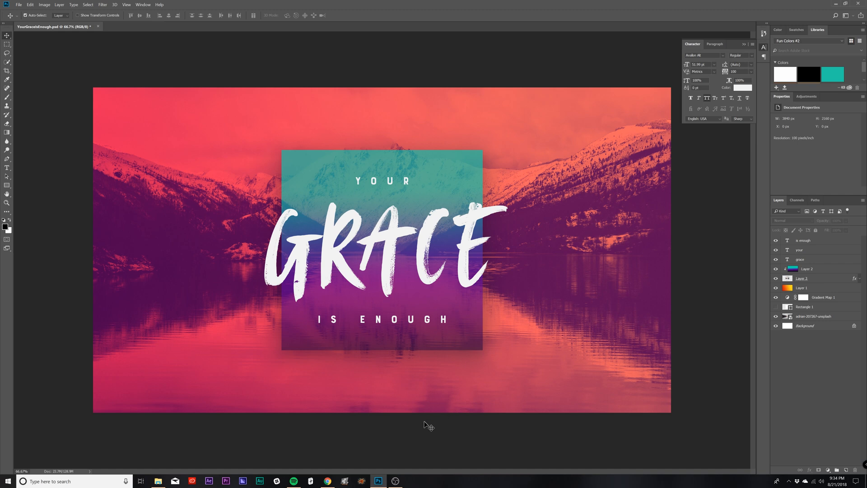
Step: Switch to Chrome to view the Weekly Features photo collection on Unsplash, and return to Photoshop
click(328, 481)
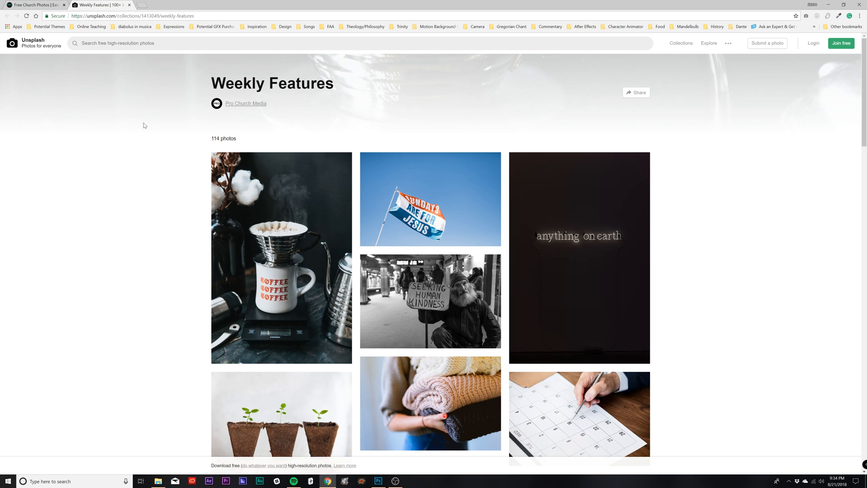
click(379, 482)
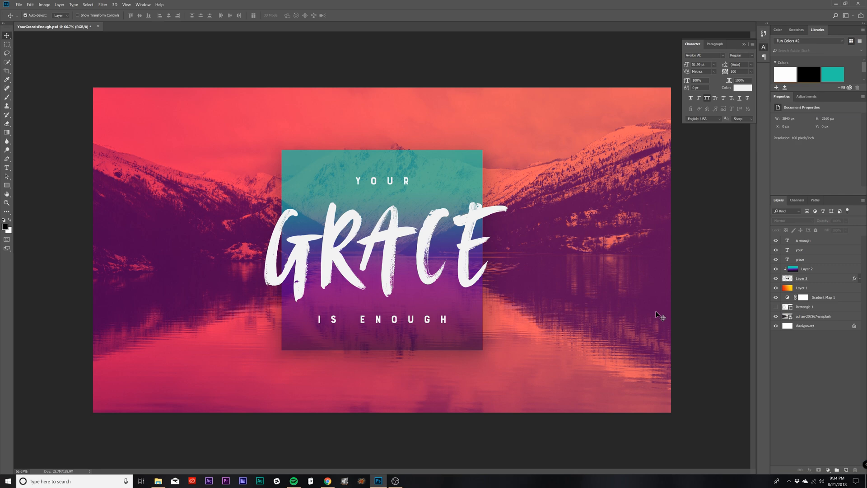
Step: Create a new 3840 × 2160 pixel RGB document at 72 pixels/inch with a white background
key(ctrl+n)
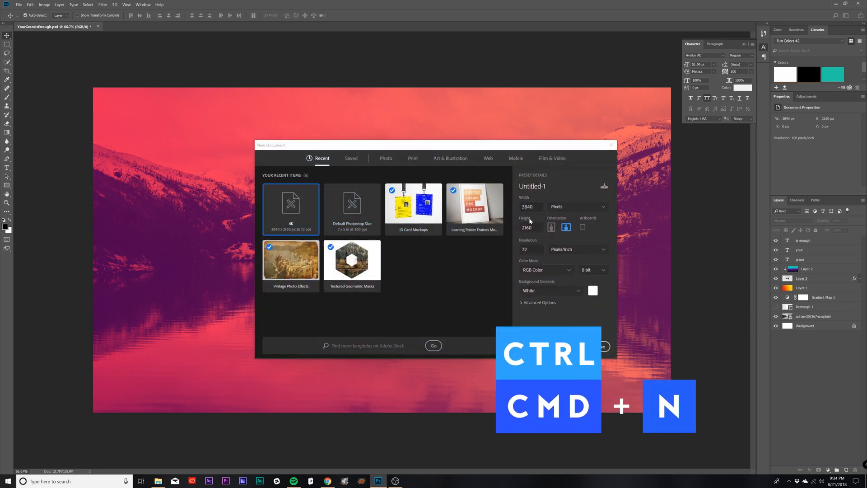
click(603, 347)
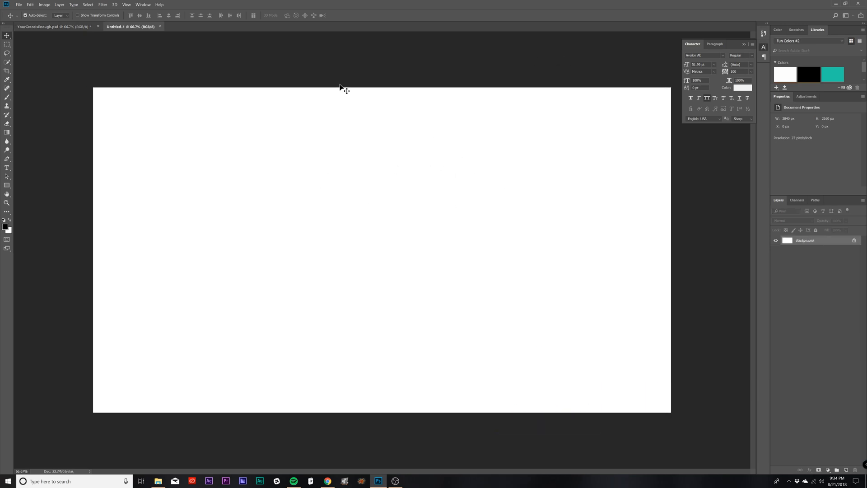
Step: Duplicate the mountain lake photo layer from YourGraceIsEnough.psd into the Untitled-1 document and bring that document into view
click(56, 26)
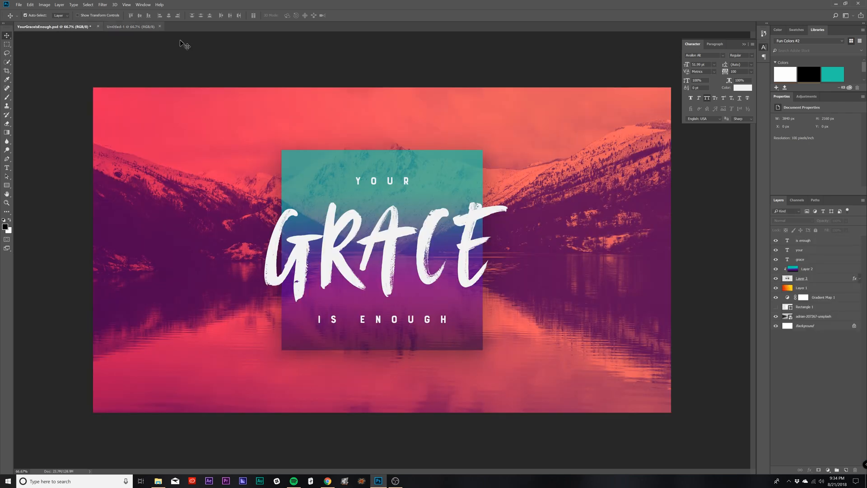
right_click(836, 318)
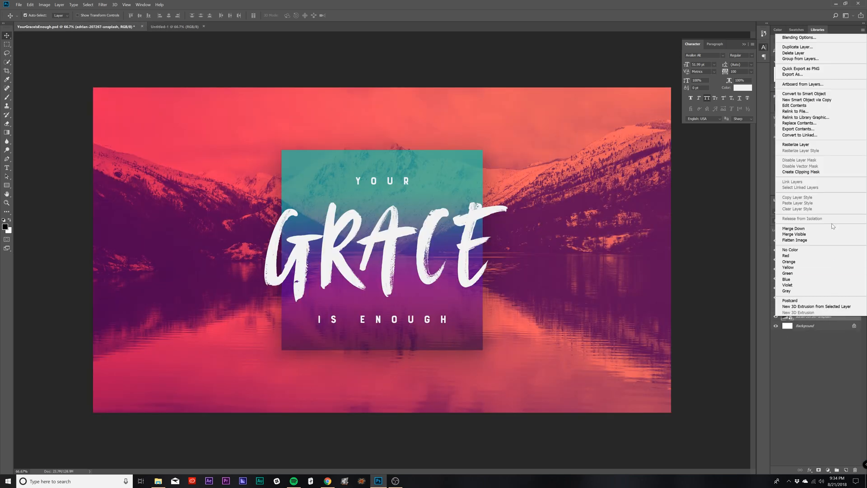
click(802, 47)
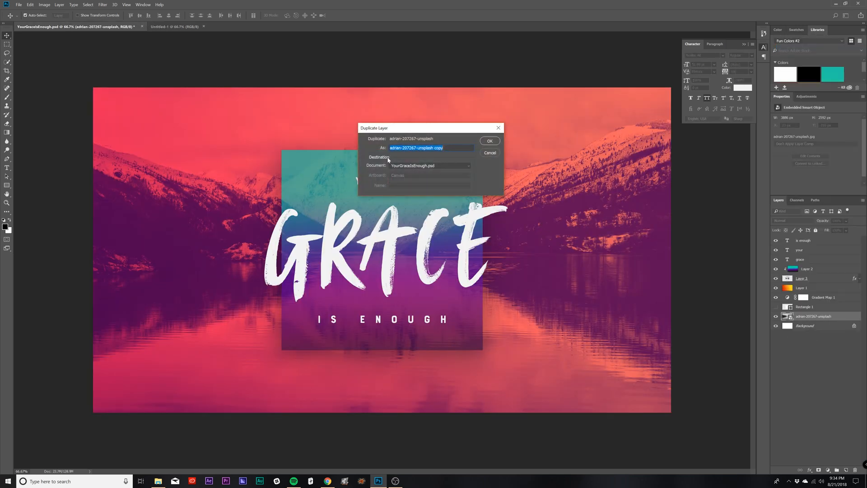
click(429, 165)
click(415, 177)
click(490, 142)
click(190, 27)
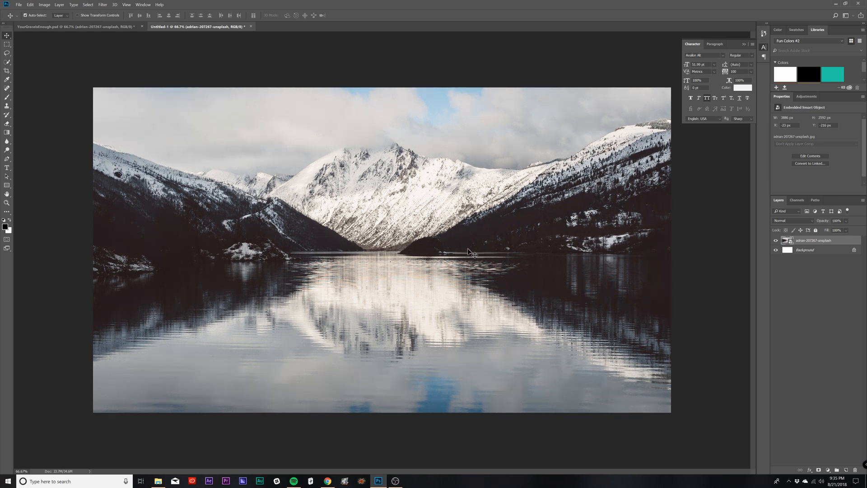
Step: Add a Gradient Map adjustment layer with the default settings above the photo layer
click(61, 5)
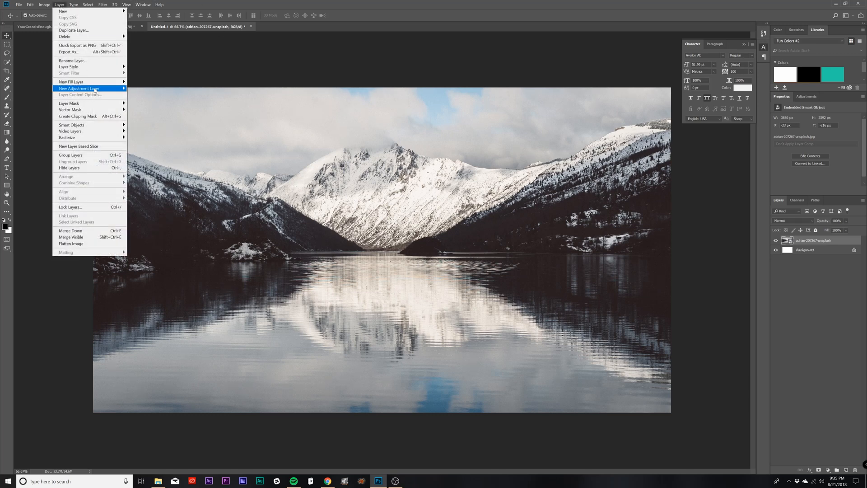
mouse_move(96, 88)
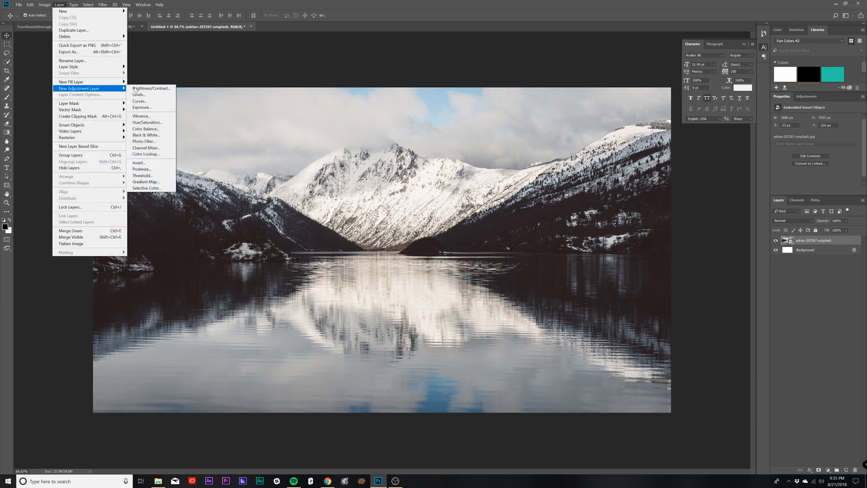
click(149, 182)
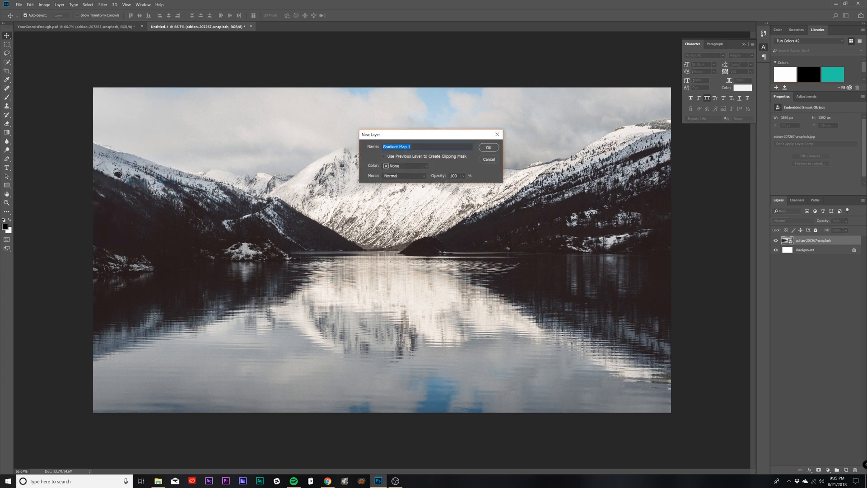
click(489, 148)
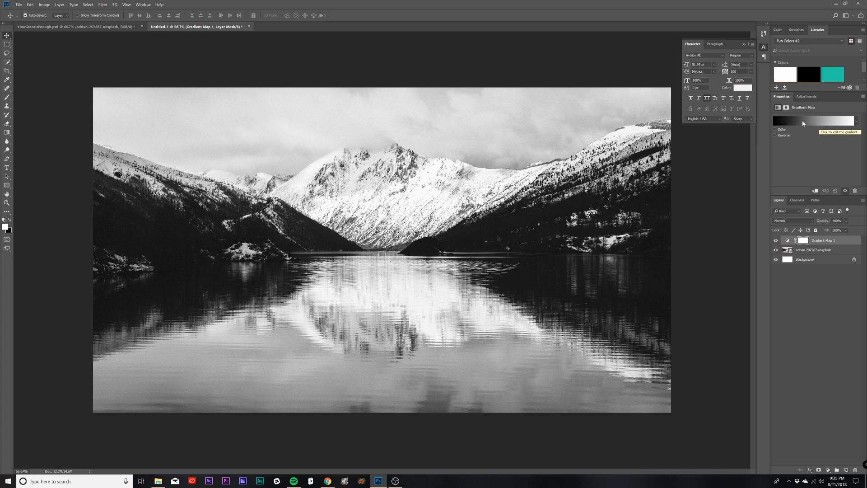
Step: Open the gradient map's gradient for editing and apply the purple-to-pink Aged Taffy preset
click(818, 125)
mouse_move(715, 63)
mouse_down()
mouse_move(652, 60)
mouse_move(715, 62)
mouse_up()
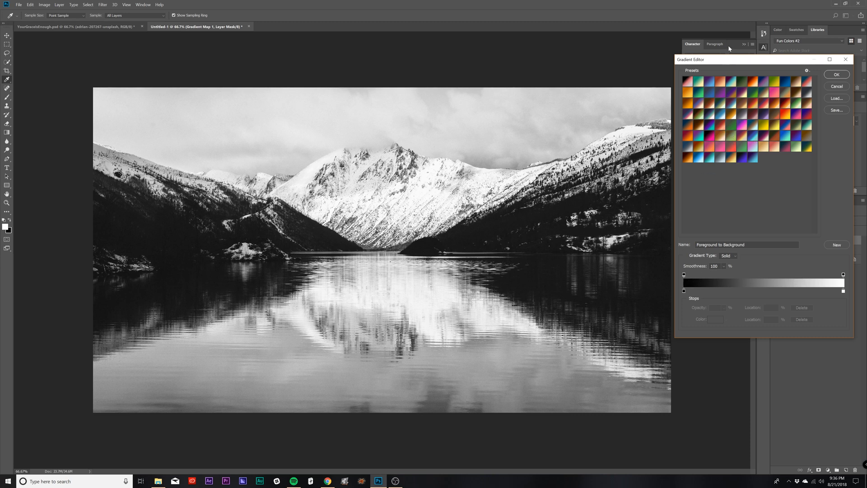
click(797, 118)
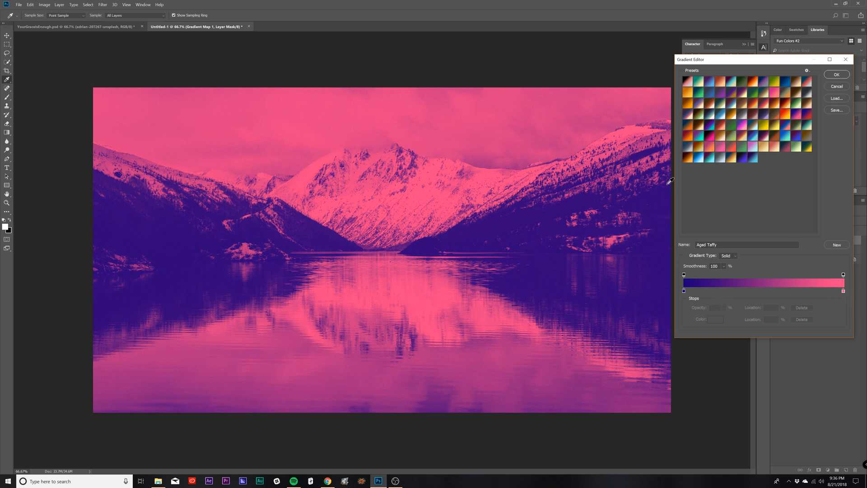
Step: Try white on the gradient's pink end stop and restore the stop's original pink
double_click(843, 291)
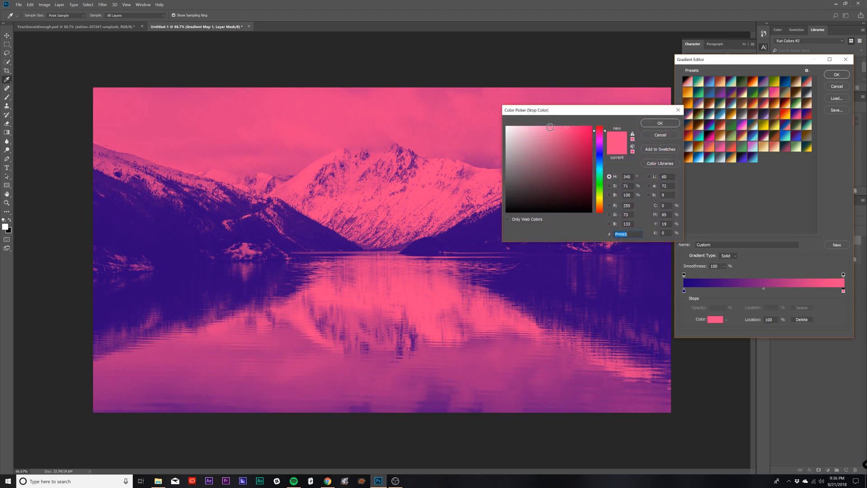
click(558, 126)
drag(549, 125, 476, 116)
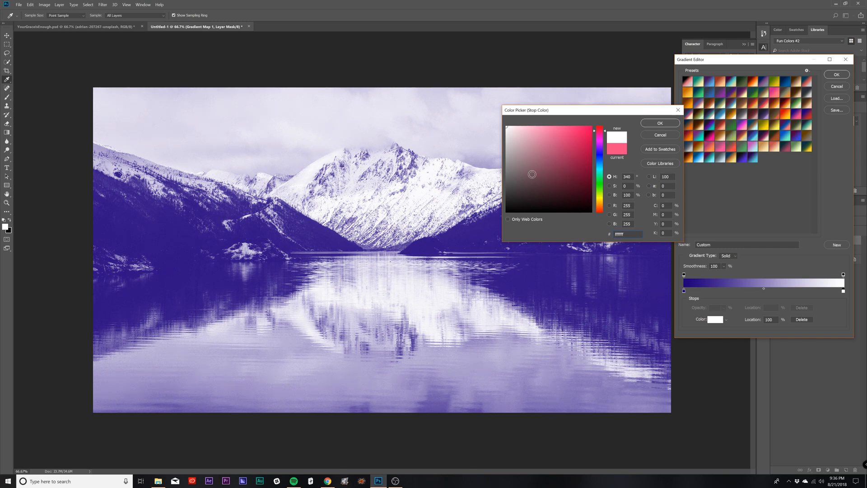
click(623, 151)
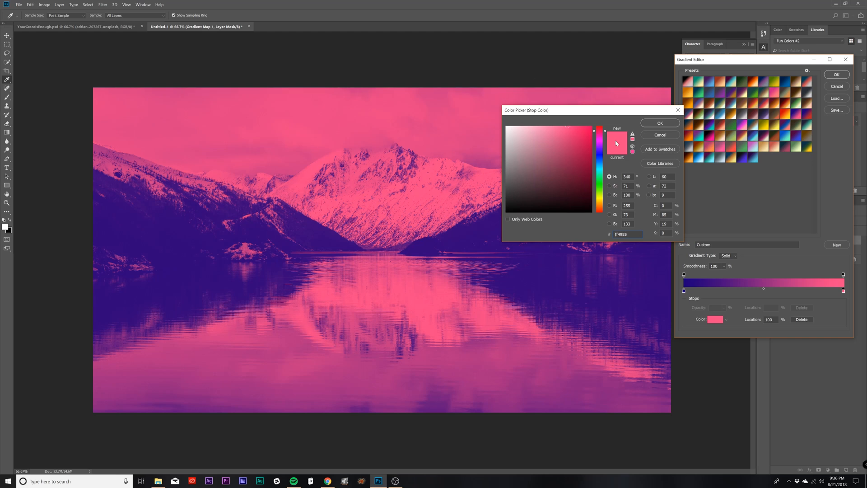
click(663, 125)
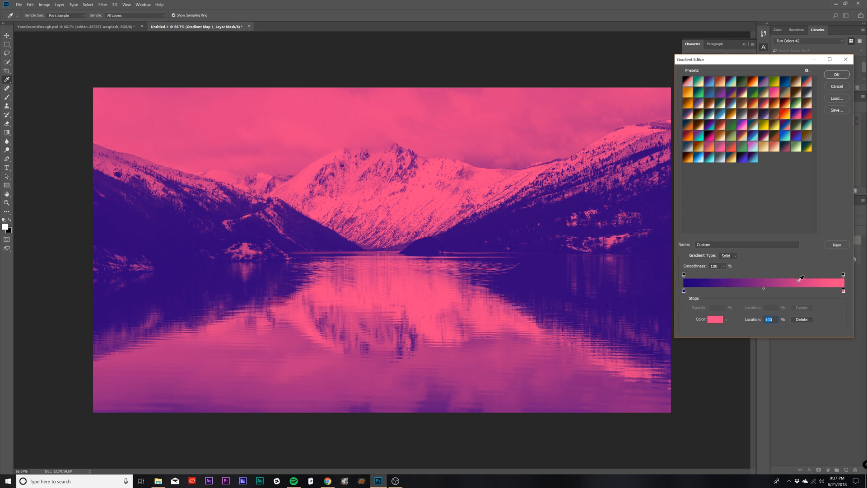
Step: Add a middle colour stop to the gradient at 52% and try yellow-orange #ffbd49 on it
click(743, 293)
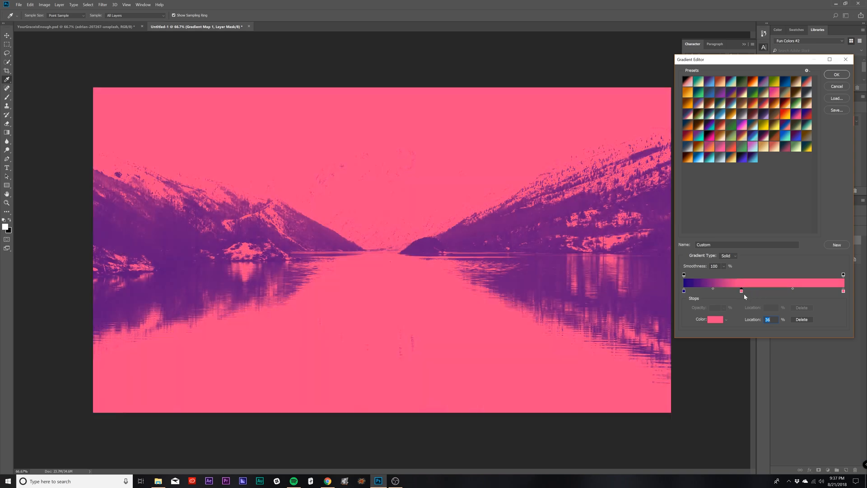
drag(744, 294, 767, 292)
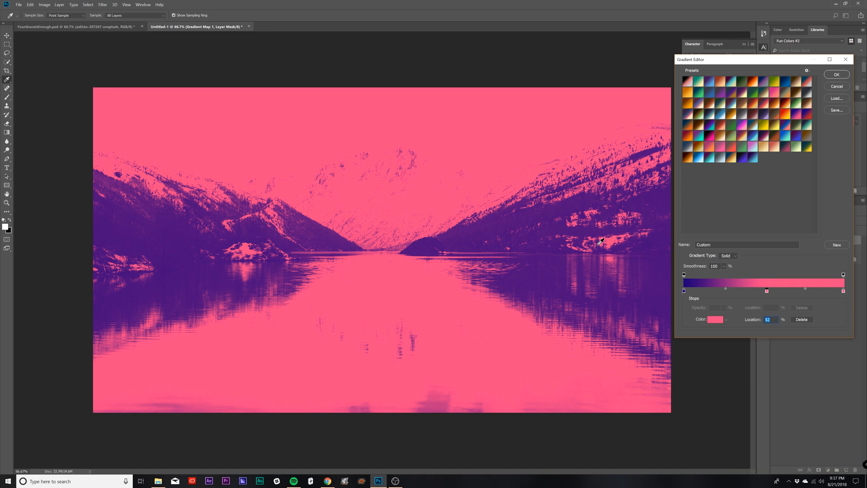
double_click(767, 292)
drag(600, 190, 600, 207)
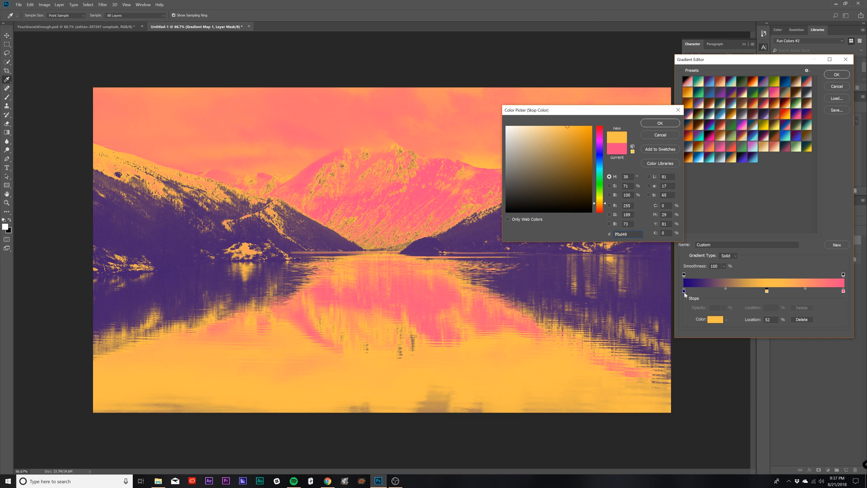
Step: Try blue #246381 and brown #814024 on the middle gradient stop, and cancel the colour change
drag(575, 160, 601, 164)
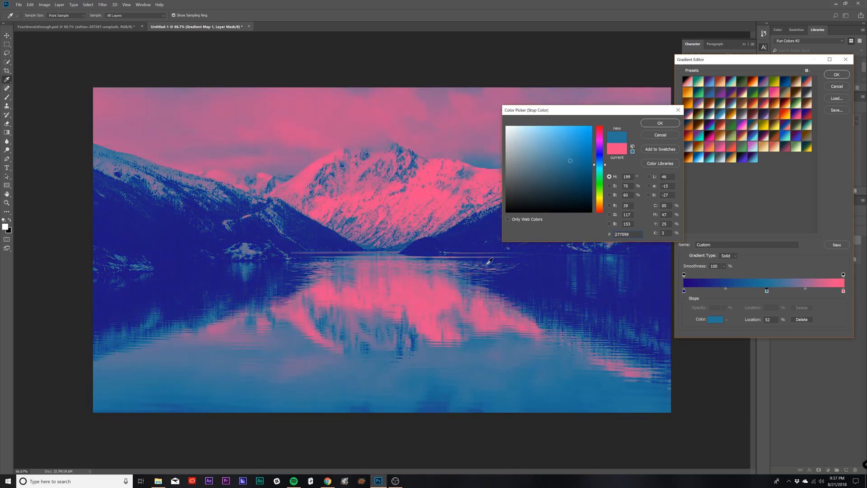
click(571, 169)
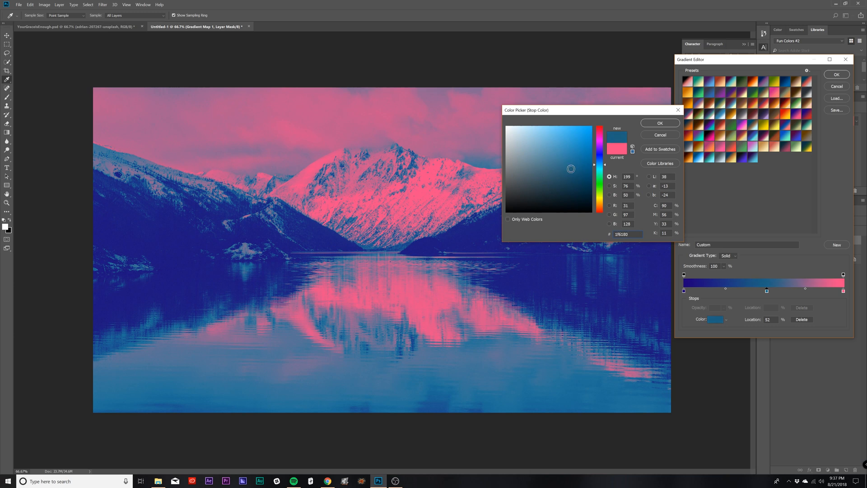
drag(571, 169, 568, 168)
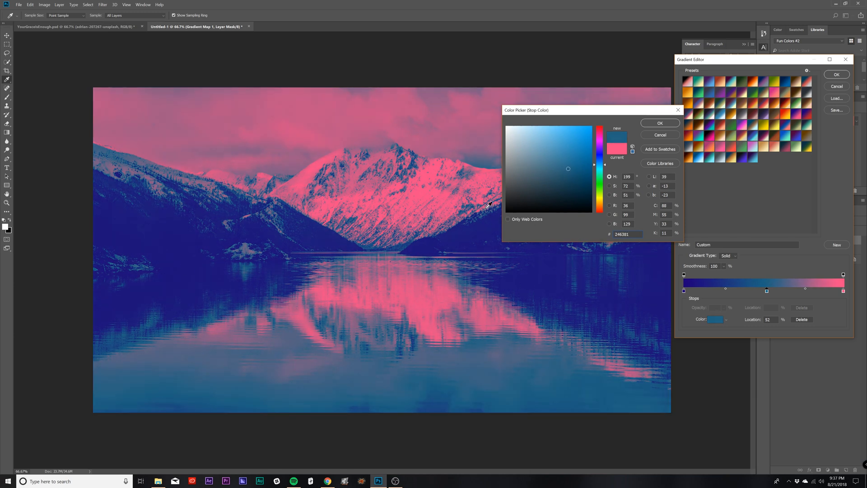
drag(605, 166, 605, 144)
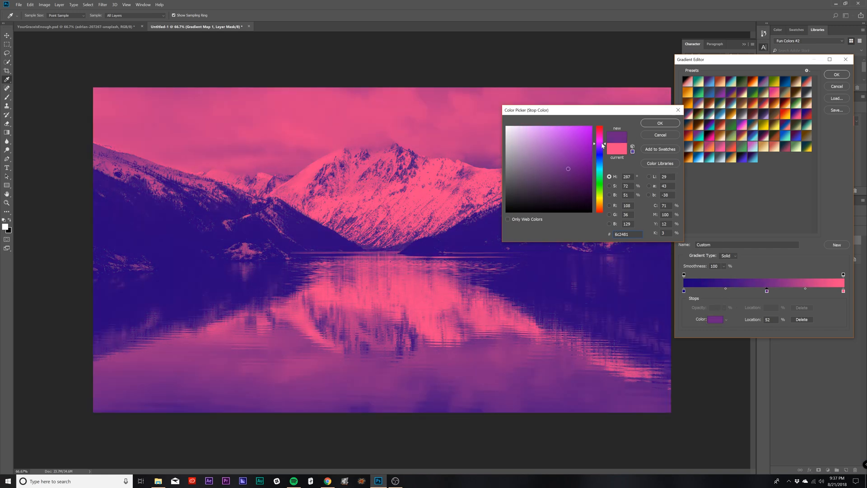
drag(603, 136, 605, 210)
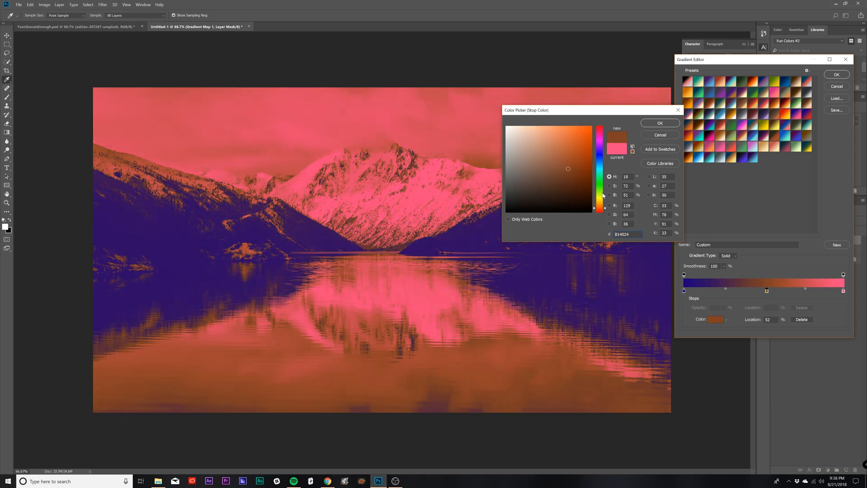
click(659, 135)
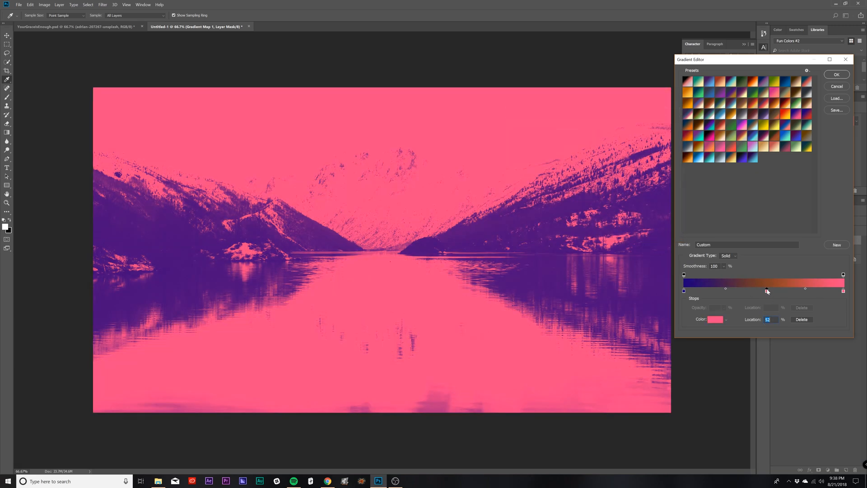
Step: Remove the middle colour stop and accept the purple-to-pink gradient for the gradient map
drag(768, 292, 768, 303)
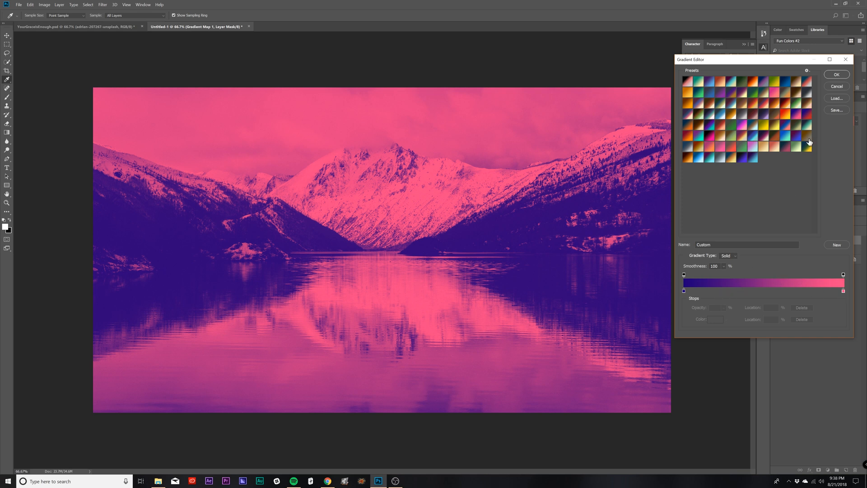
click(841, 77)
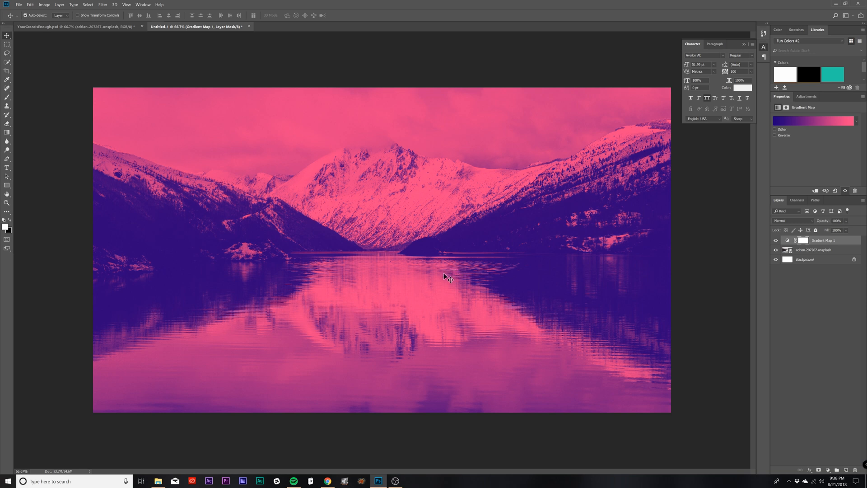
Step: Add a new layer above the gradient map and set the Gradient tool's purple-to-teal gradient with its purple stop at 0%
click(846, 471)
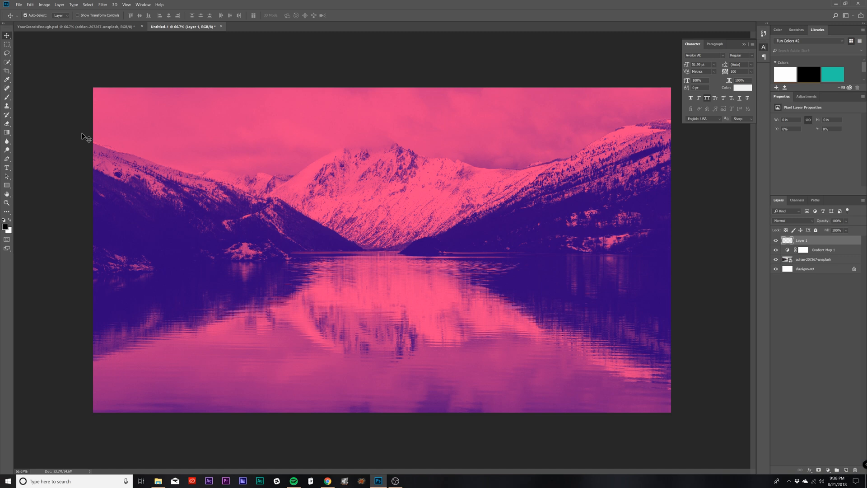
key(g)
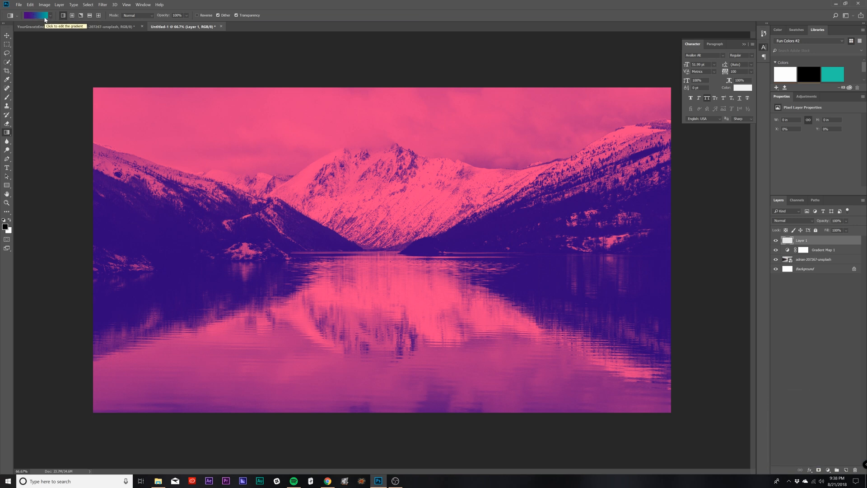
click(37, 17)
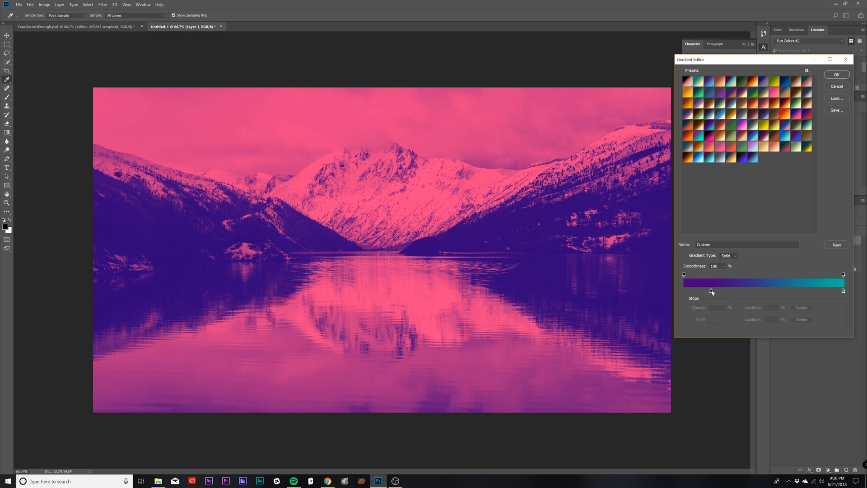
drag(712, 292, 683, 293)
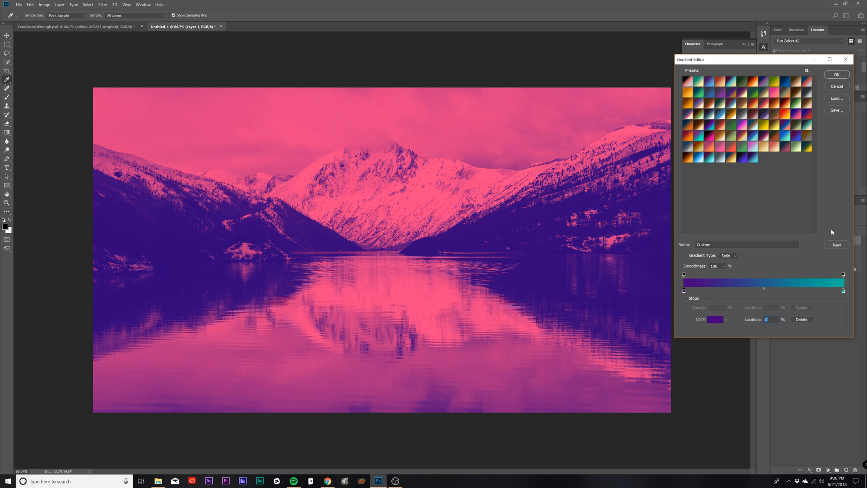
click(833, 75)
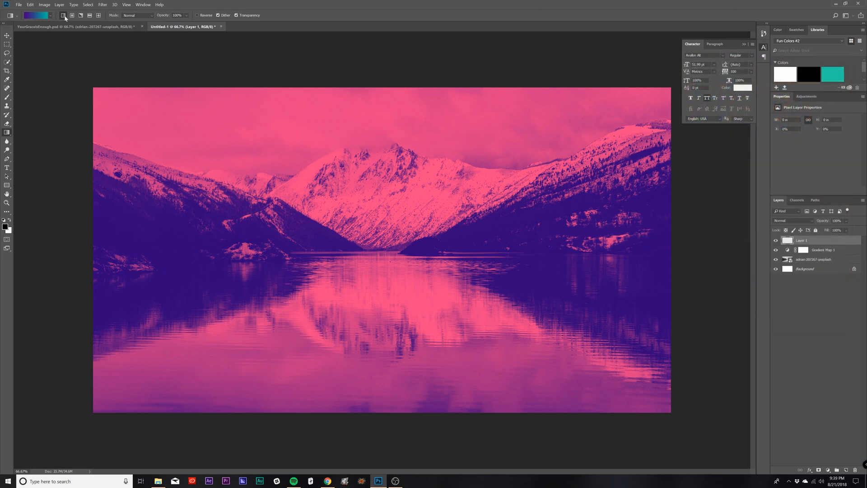
Step: Fill the new layer with a left-to-right linear gradient, and replace it with a radial one centred in the canvas's upper-right area
drag(87, 199, 702, 200)
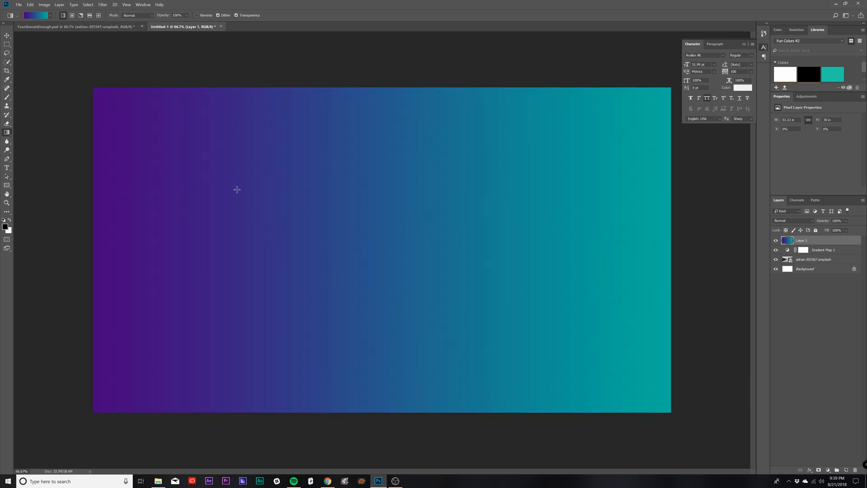
click(72, 16)
drag(378, 260, 230, 350)
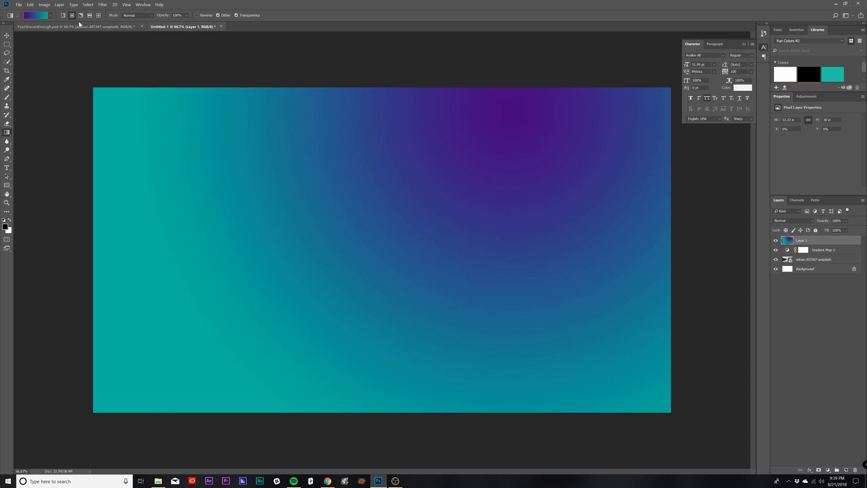
Step: Reverse the gradient and refill the layer with a radial fill centred left of the middle, followed by an angle gradient fill toward the upper-right corner
click(197, 15)
drag(278, 273, 554, 101)
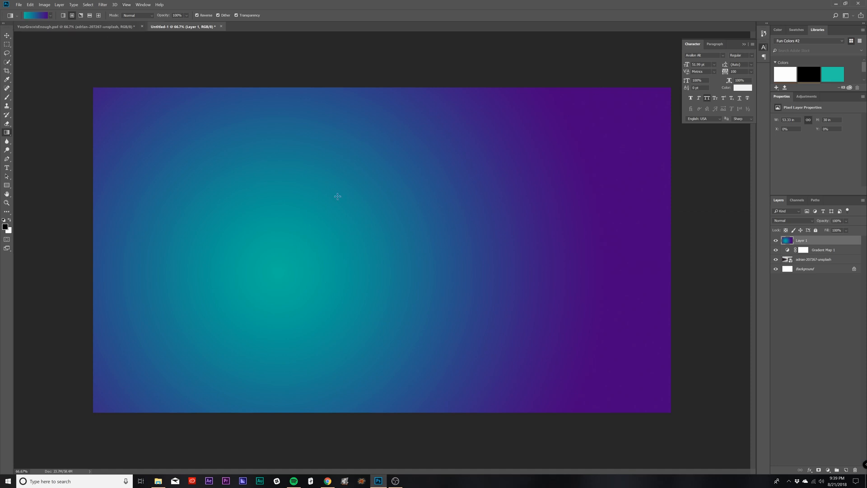
click(81, 15)
drag(321, 259, 614, 81)
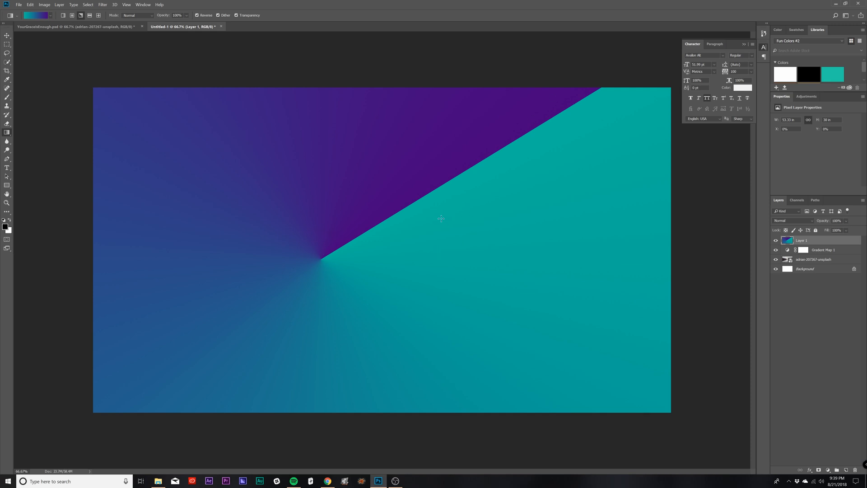
Step: Try reflected gradient fills on the layer, drawn vertically with a long, a short and a medium spread
click(90, 15)
drag(345, 58, 344, 365)
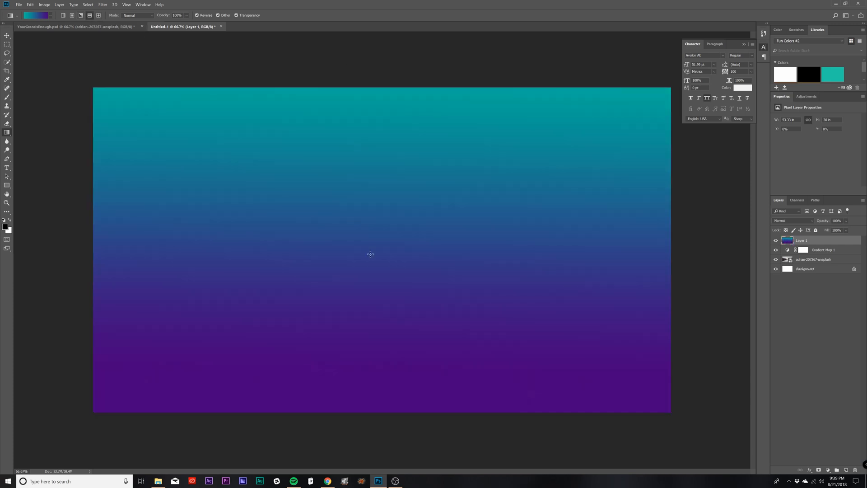
drag(371, 254, 371, 203)
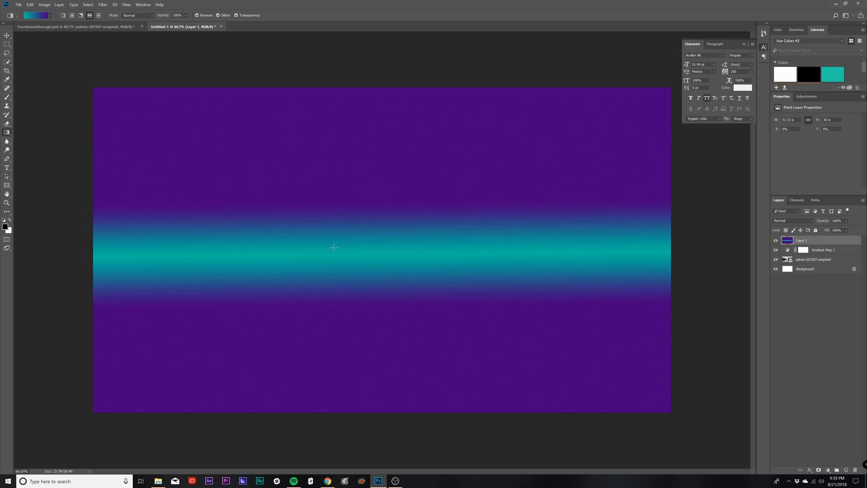
drag(374, 286, 373, 173)
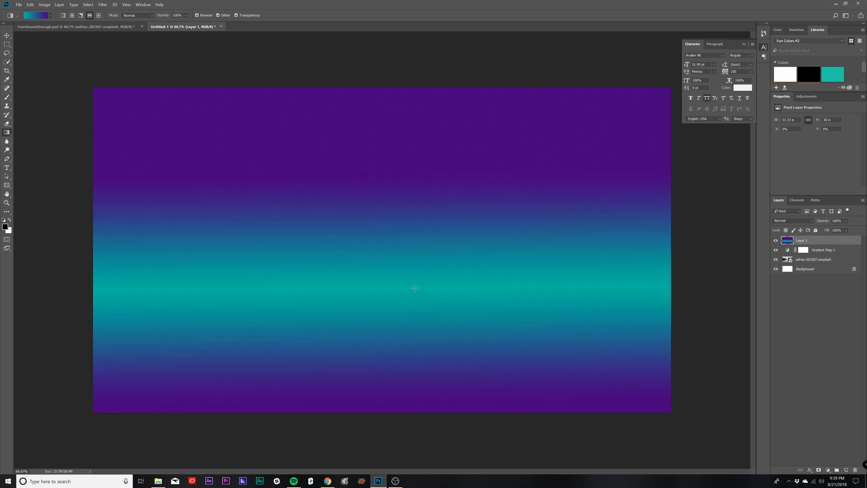
Step: Try several diamond gradient fills on the layer, ending with one centred in the canvas's upper-right area
click(99, 15)
drag(387, 145, 418, 188)
drag(390, 259, 280, 281)
drag(447, 205, 511, 249)
drag(526, 194, 379, 281)
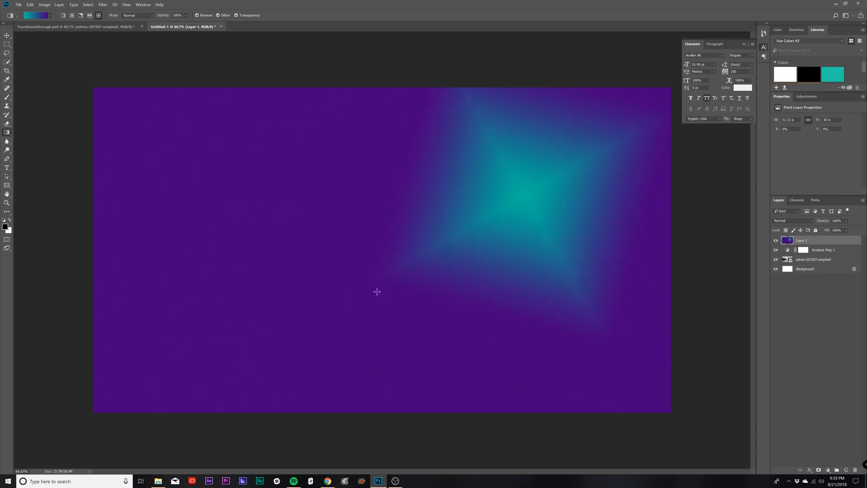
Step: Switch back to the linear gradient and refill the layer left to right, trying a short transition before one spanning nearly the full width
click(64, 15)
drag(87, 234, 731, 234)
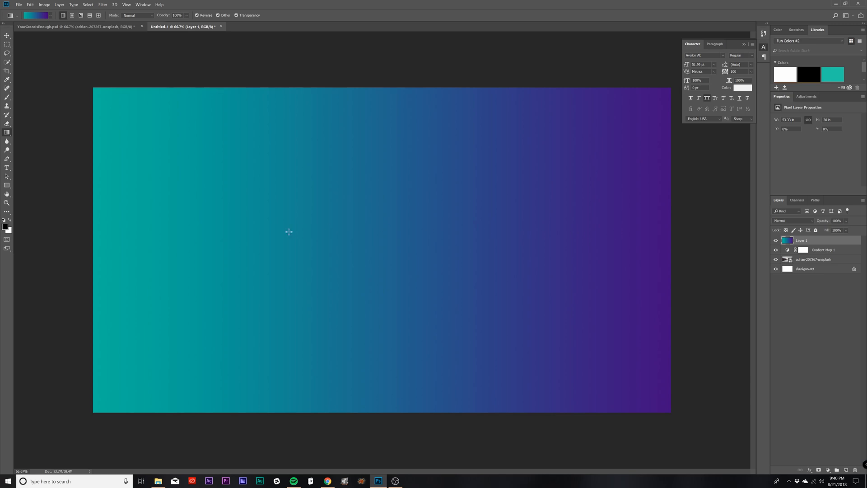
drag(289, 232, 402, 231)
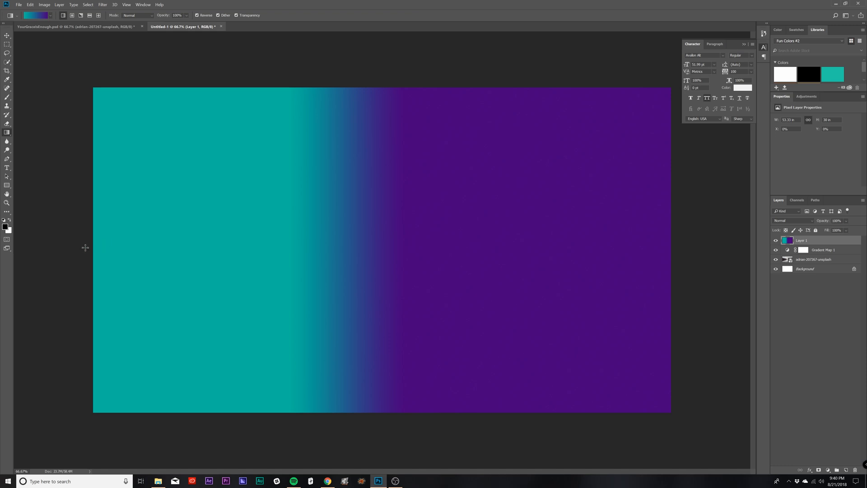
drag(126, 248, 697, 246)
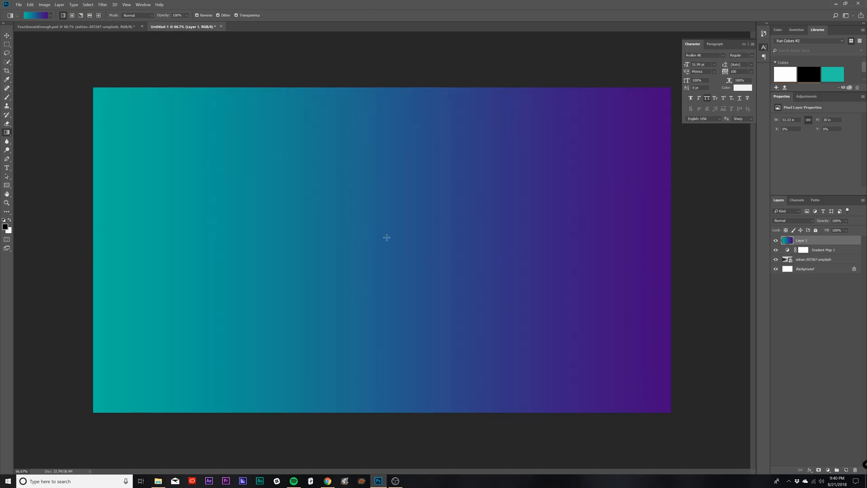
Step: Edit the Gradient tool's gradient and change its purple stop at 0% to dark orange
click(35, 18)
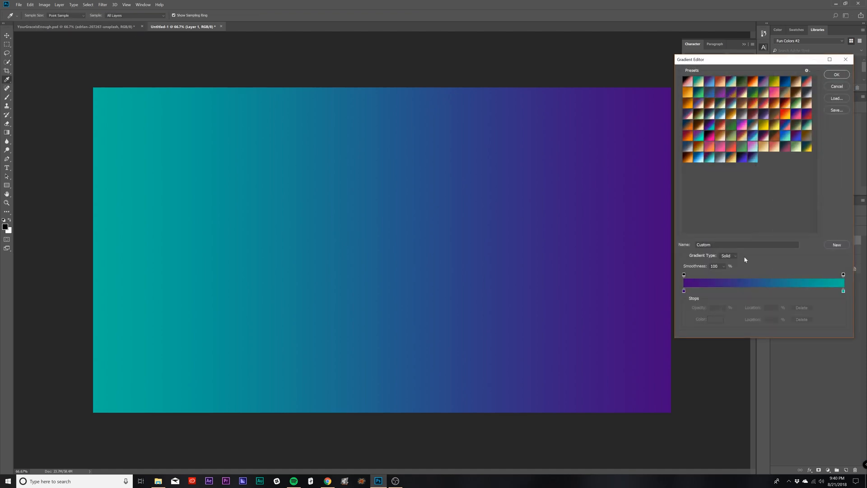
click(684, 292)
click(715, 320)
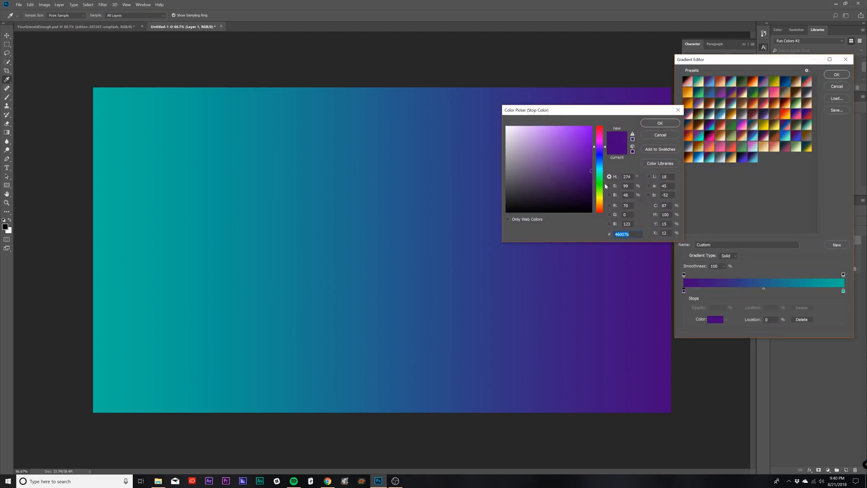
drag(601, 196, 604, 213)
drag(583, 164, 594, 153)
click(661, 123)
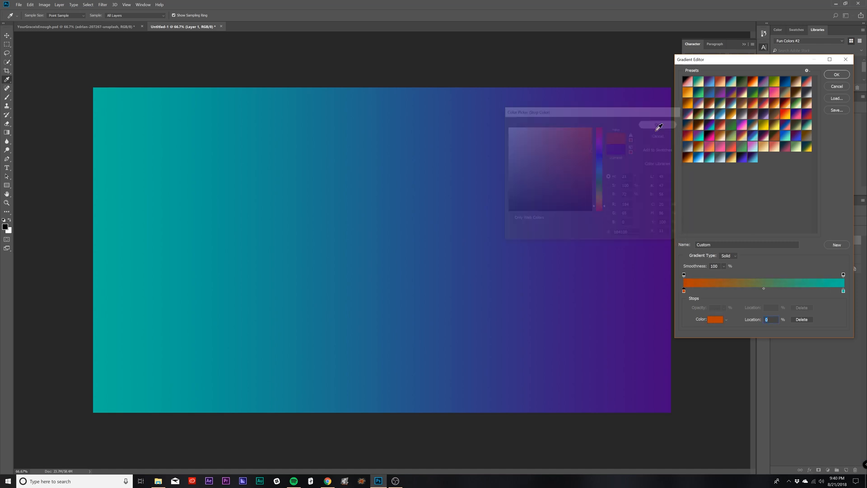
Step: Change the teal stop at 100% to a bright yellow-orange
click(843, 292)
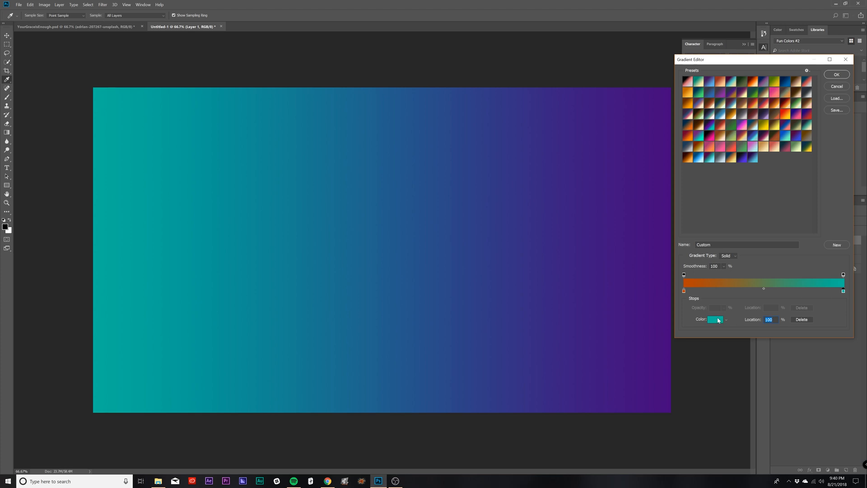
click(715, 320)
drag(600, 169, 600, 202)
drag(584, 140, 582, 126)
click(659, 123)
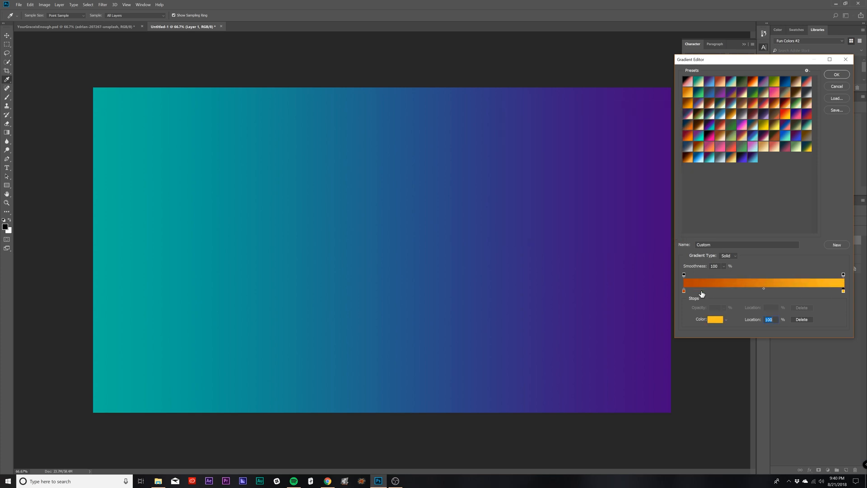
Step: Change the dark orange stop at 0% to red-orange #b82300 and accept the edited gradient
click(684, 291)
click(716, 319)
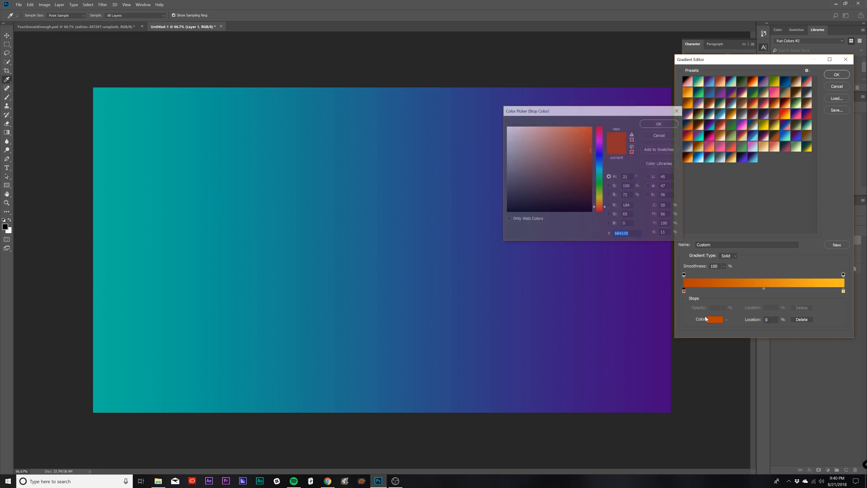
drag(600, 206, 600, 210)
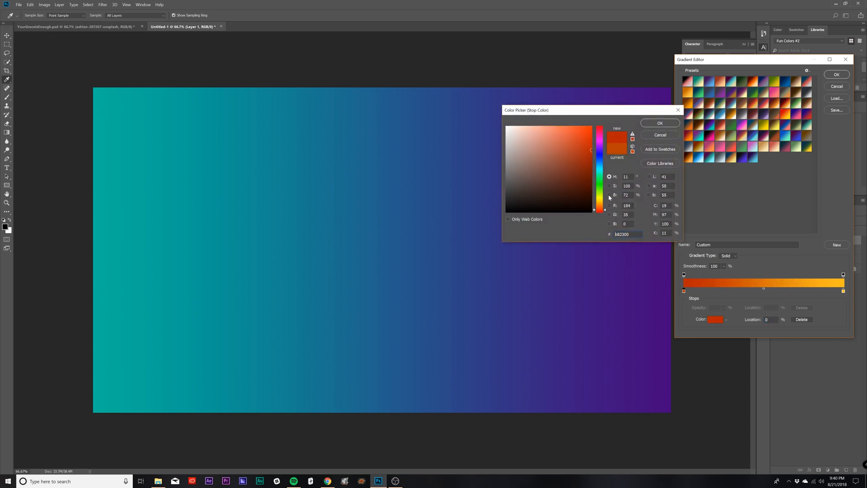
click(649, 121)
click(836, 75)
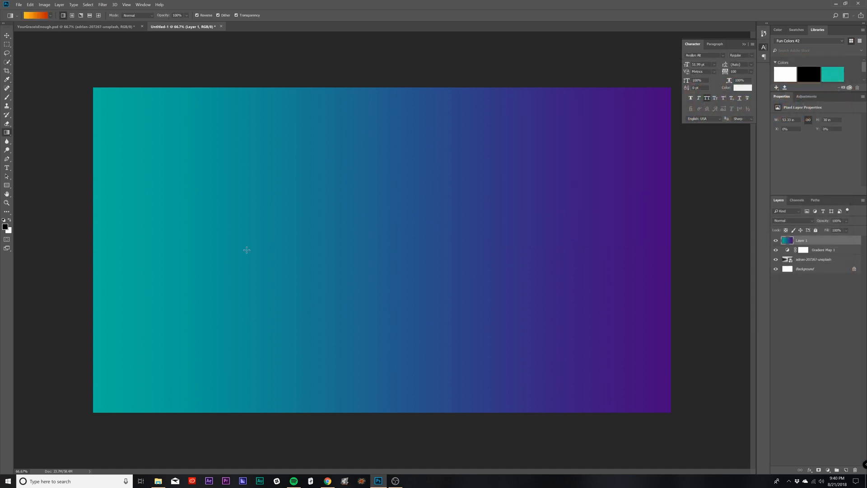
Step: Fill Layer 1 left to right with the unreversed red-to-yellow linear gradient and lower the layer's opacity to 71%
drag(90, 235, 678, 237)
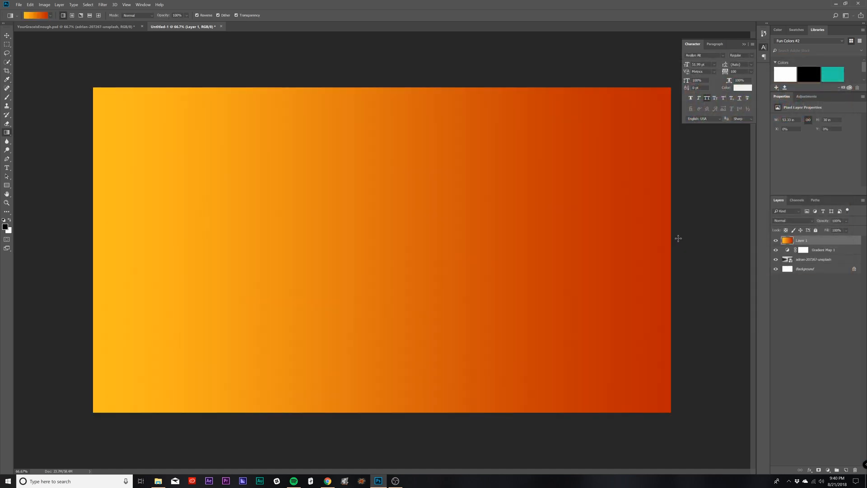
click(197, 16)
drag(75, 253, 682, 251)
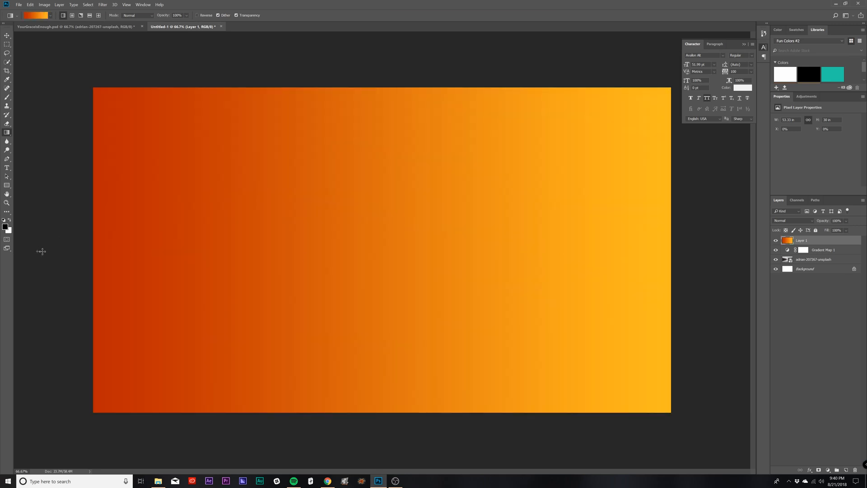
drag(40, 251, 731, 261)
click(846, 221)
drag(848, 230, 850, 231)
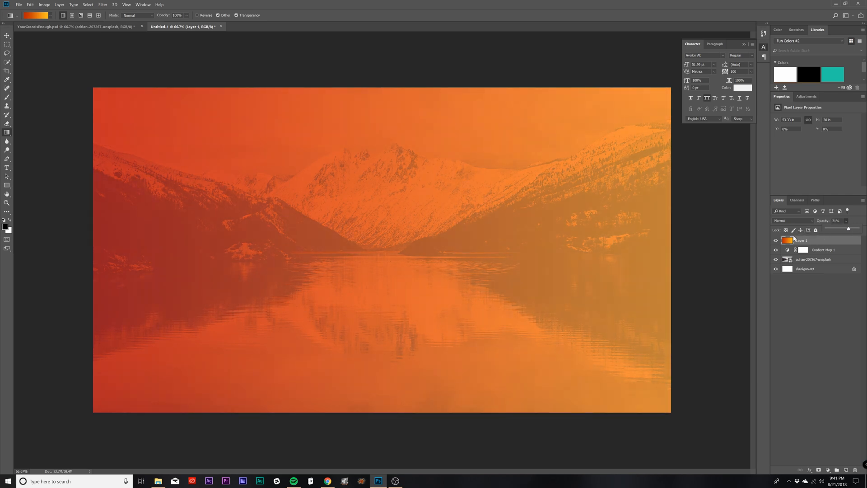
Step: Hide the orange gradient layer and try Soft Light blending on the gradient map, comparing it with the untouched photo
click(776, 240)
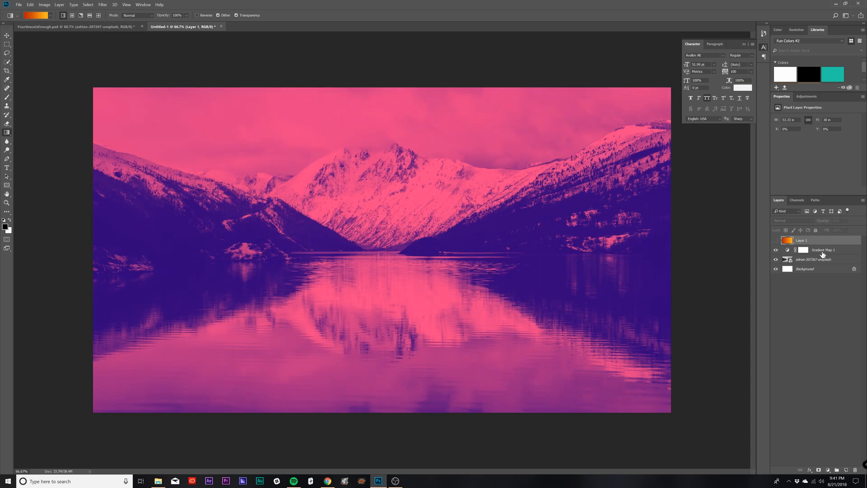
click(826, 251)
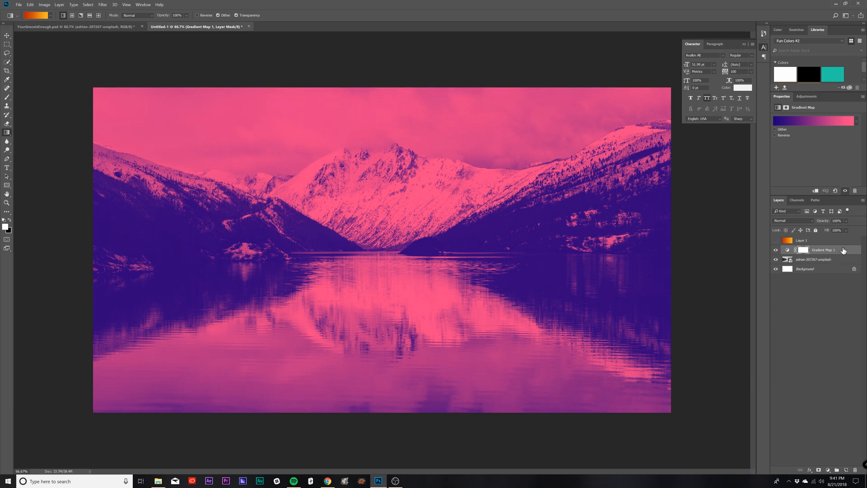
click(785, 223)
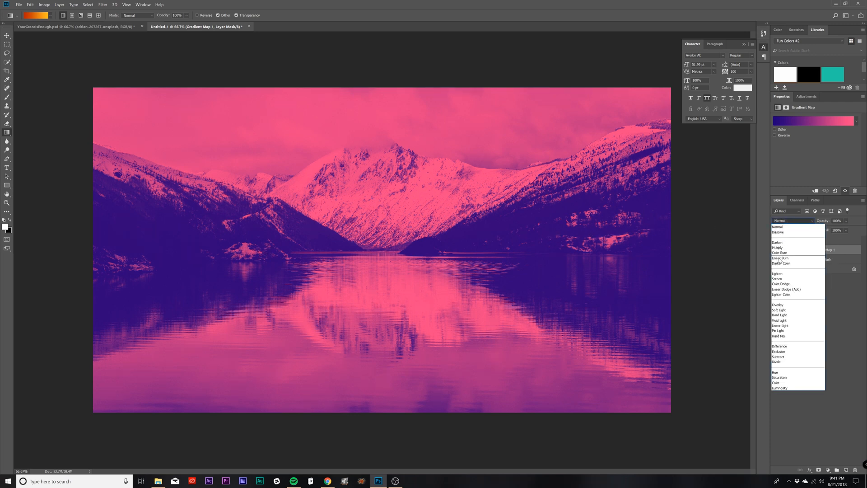
click(778, 312)
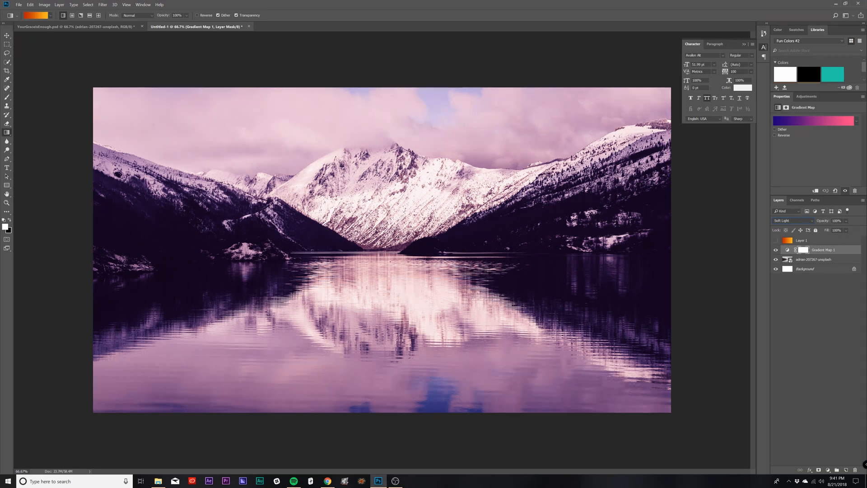
click(776, 250)
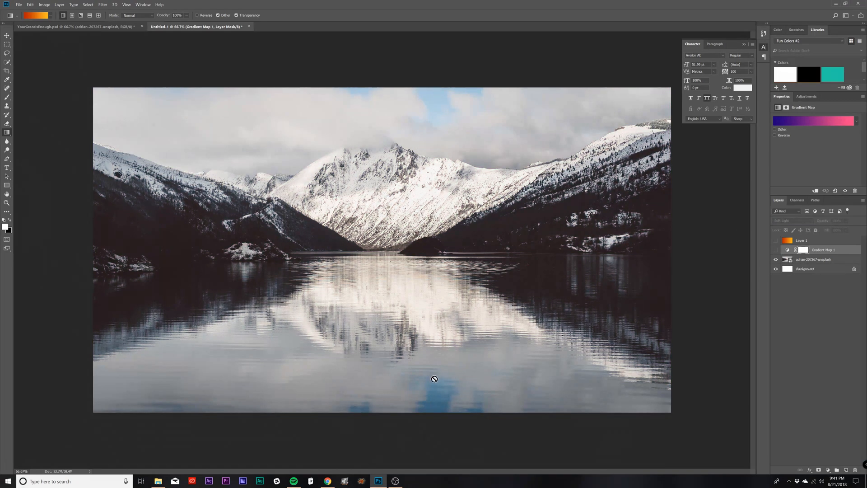
click(777, 250)
Step: Try the Overlay, Soft Light and Screen blend modes on the gradient map layer
click(786, 221)
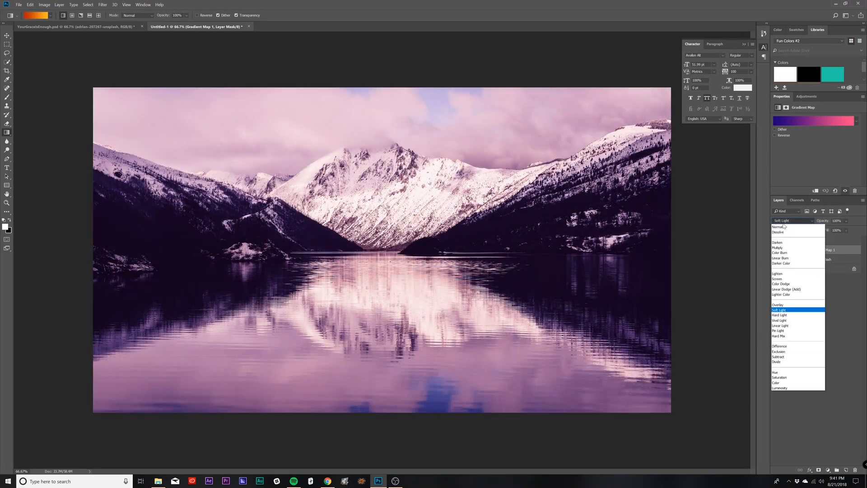
click(781, 305)
click(784, 222)
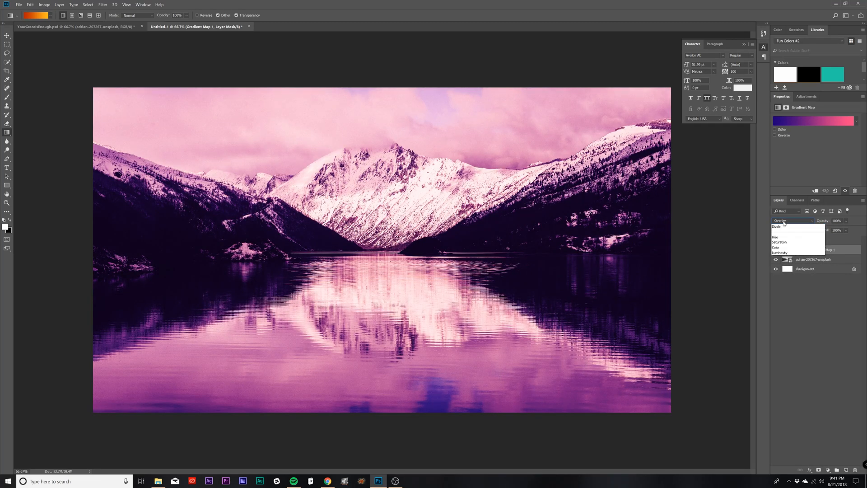
click(777, 310)
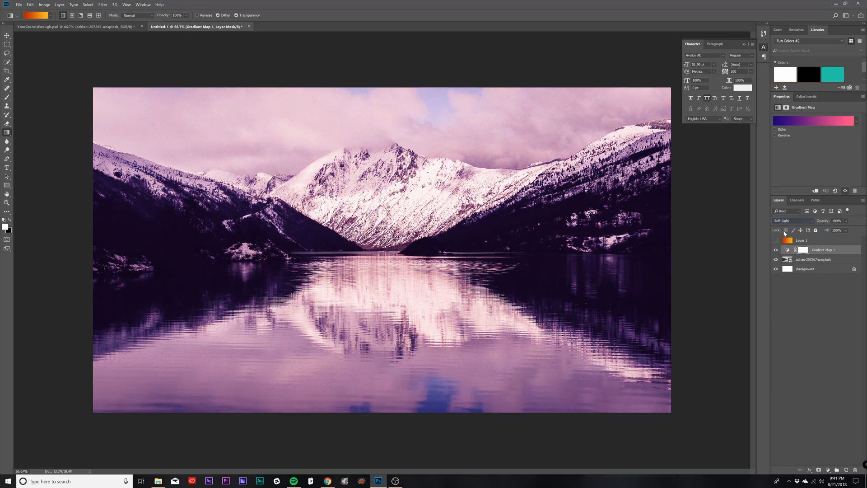
click(786, 220)
click(779, 282)
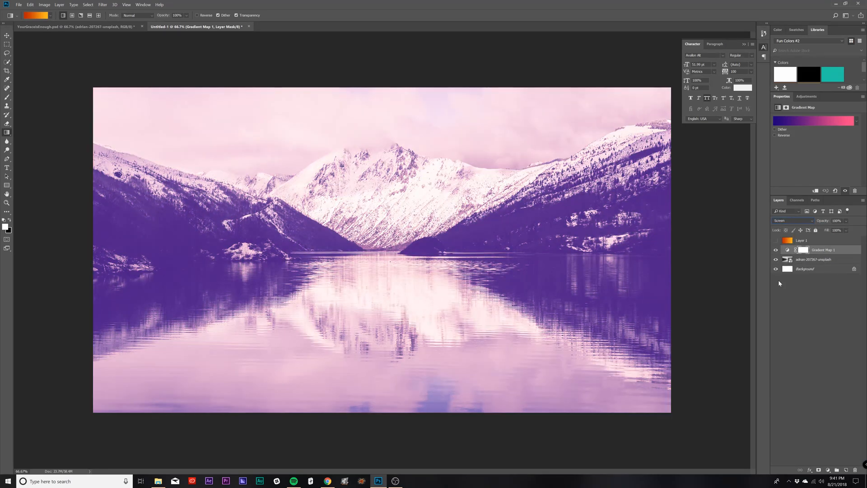
Step: Try Multiply and Soft Light blending on the gradient map layer, and return it to Normal
click(780, 225)
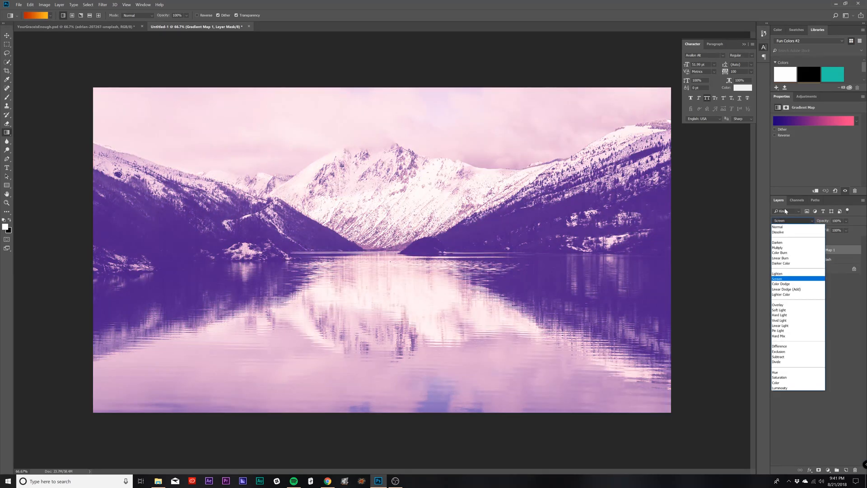
click(779, 249)
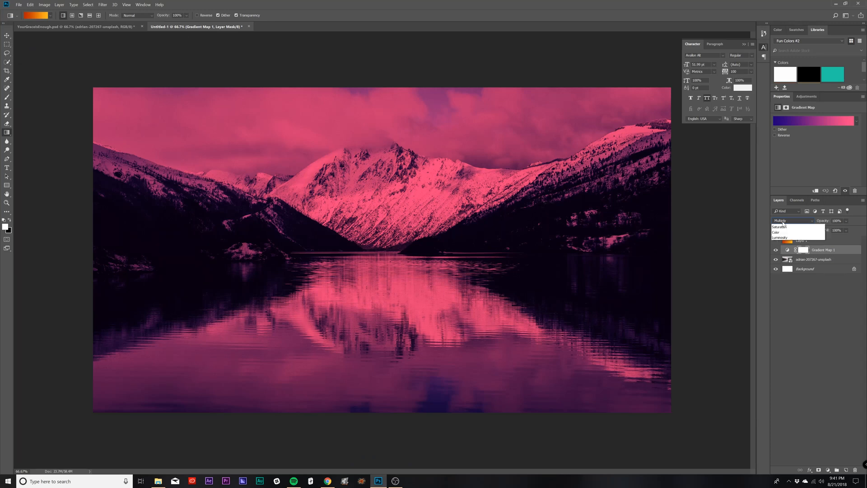
click(785, 220)
click(780, 313)
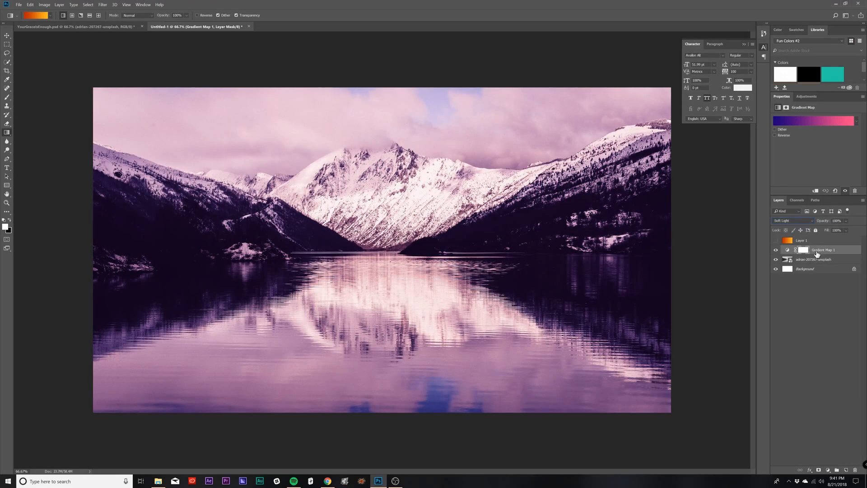
click(789, 221)
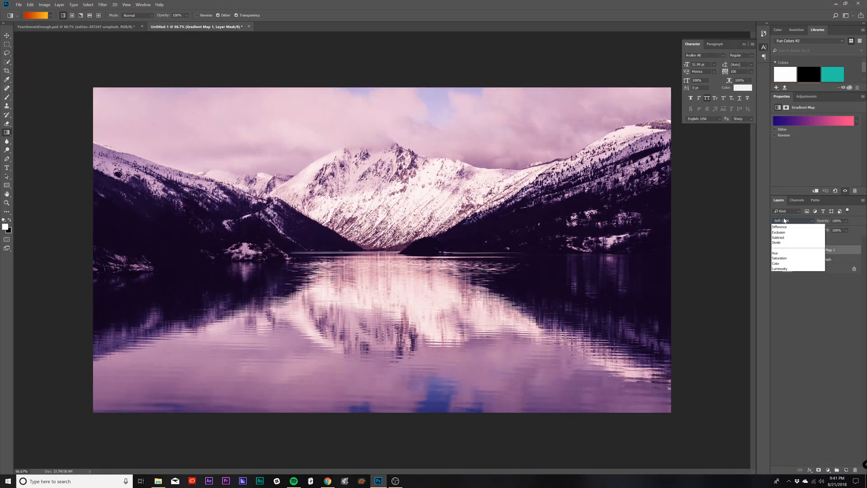
click(779, 226)
Step: Show the orange gradient layer again, try Overlay blending on it, and settle on Soft Light
click(776, 241)
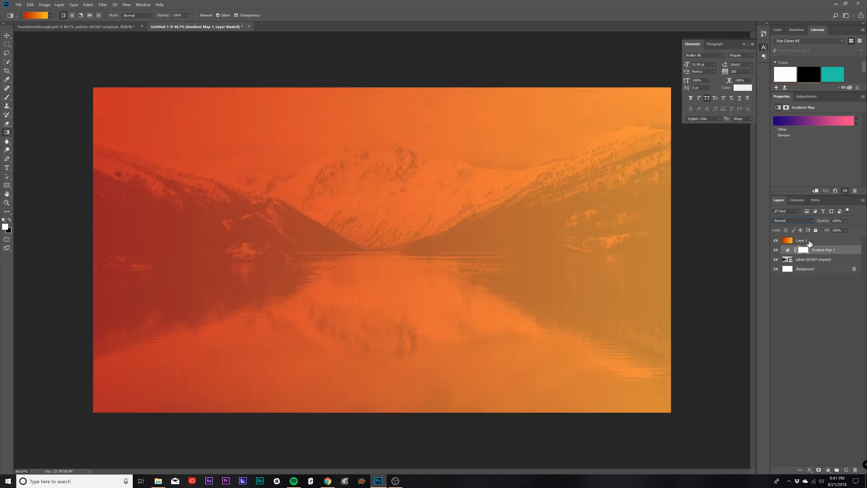
click(801, 240)
click(788, 221)
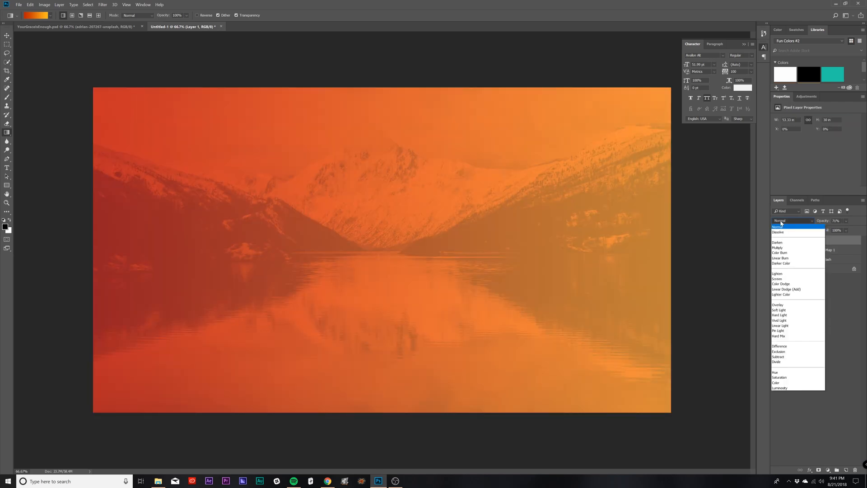
click(785, 305)
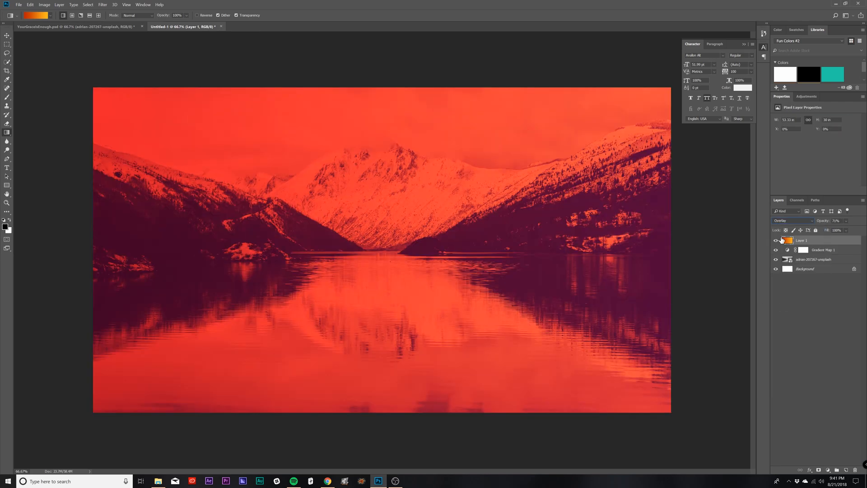
click(786, 220)
click(785, 314)
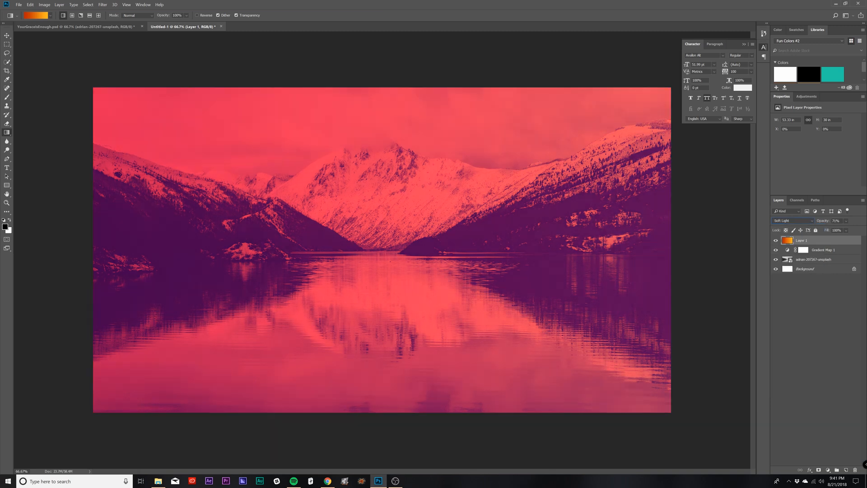
click(847, 221)
click(794, 328)
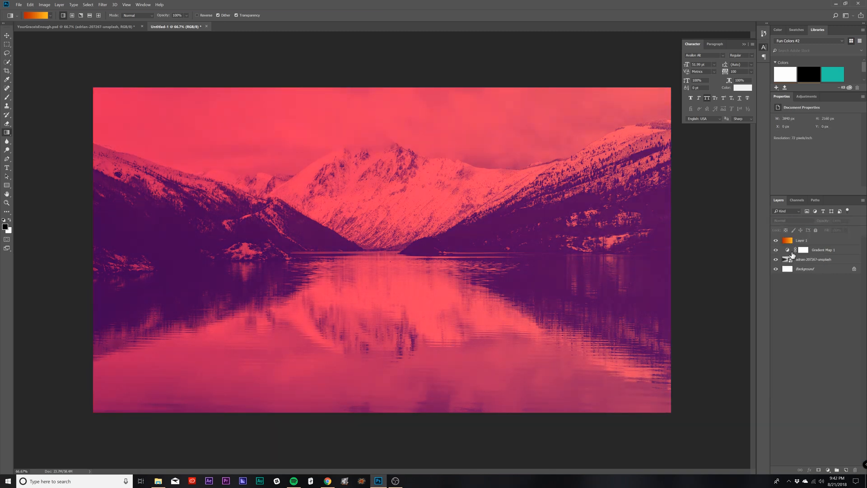
Step: Compare the photo with and without the orange gradient layer, and check it against the finished YourGraceIsEnough.psd graphic
click(776, 241)
click(775, 241)
click(776, 241)
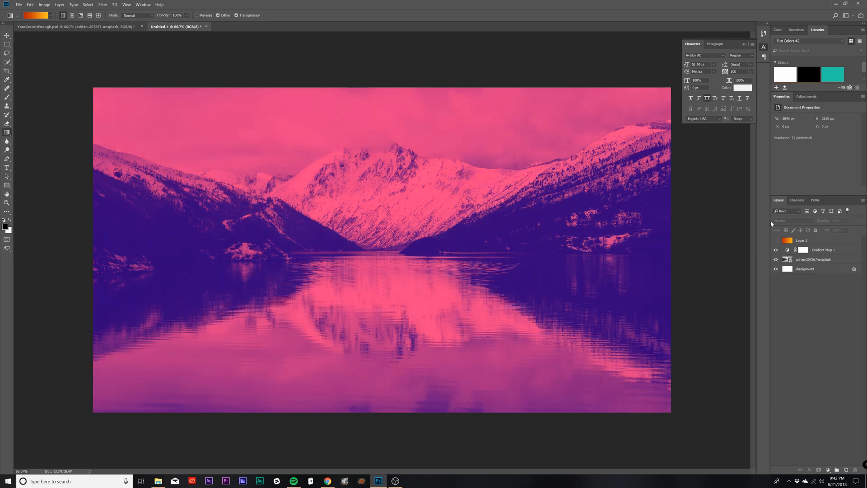
click(775, 240)
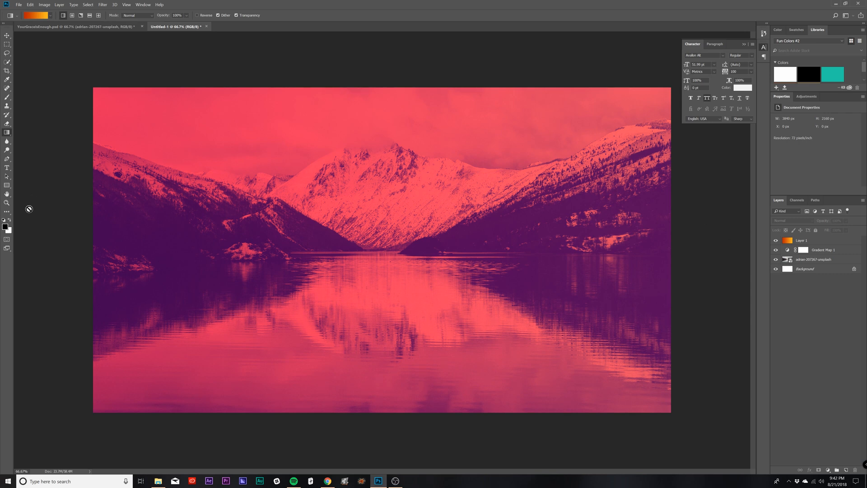
click(59, 25)
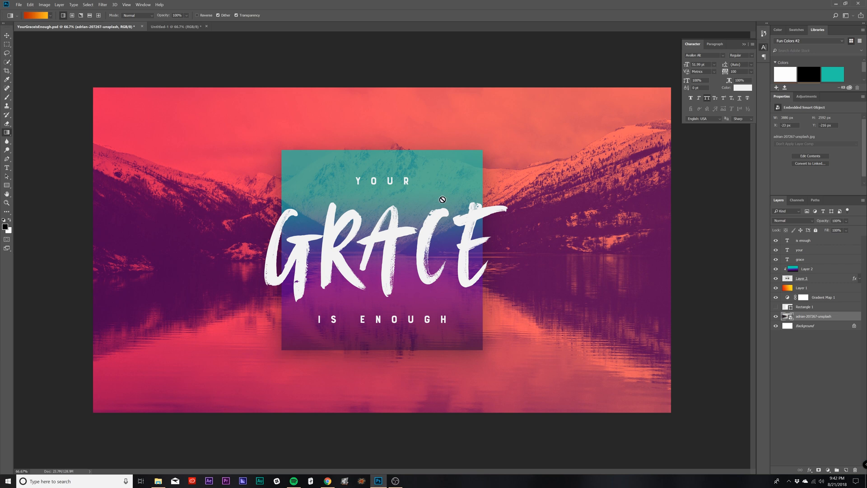
click(185, 28)
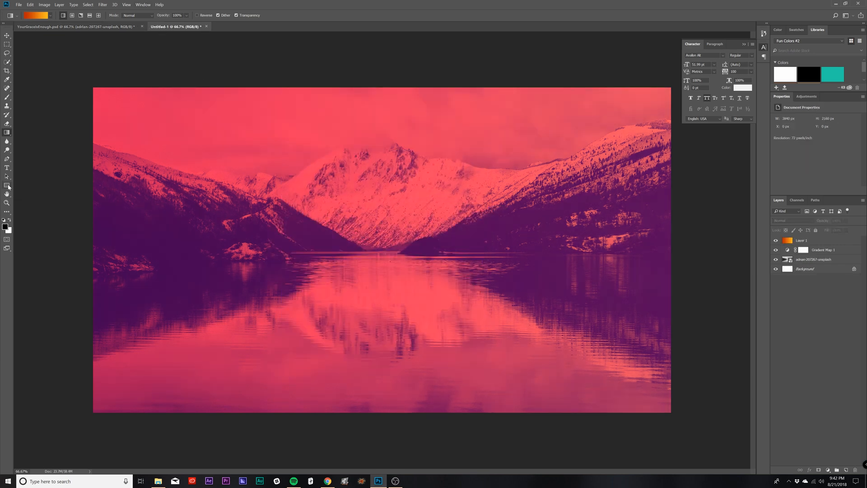
Step: Draw a black square about 1164 px wide with the Rectangle tool over the middle of the photo
click(7, 185)
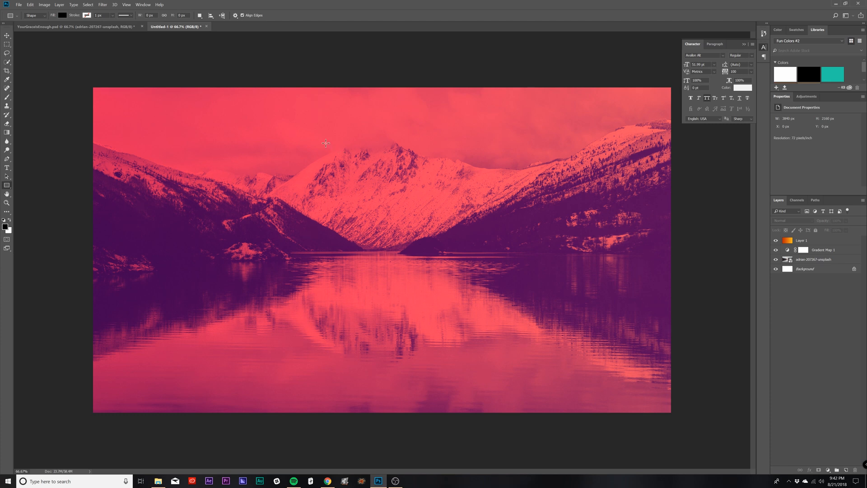
drag(325, 143, 501, 353)
key(v)
drag(465, 241, 459, 266)
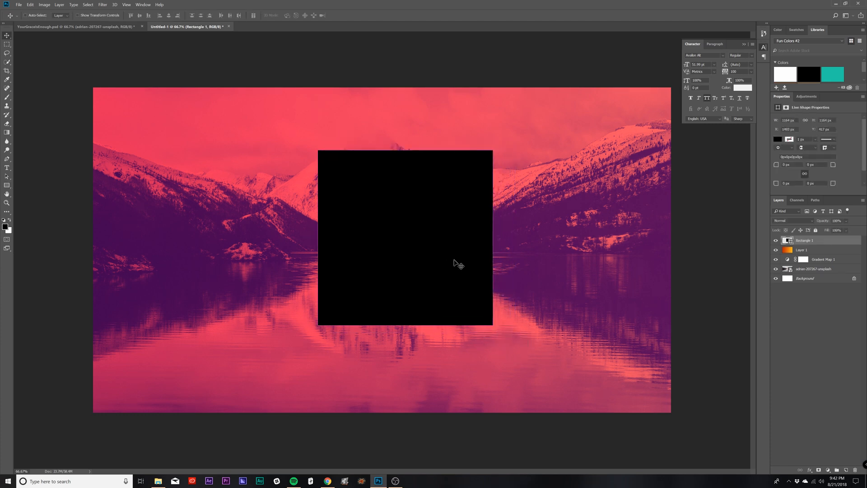
Step: Centre the black square on vertical and horizontal guides placed through the canvas centre, and hide the guides
key(ctrl+r)
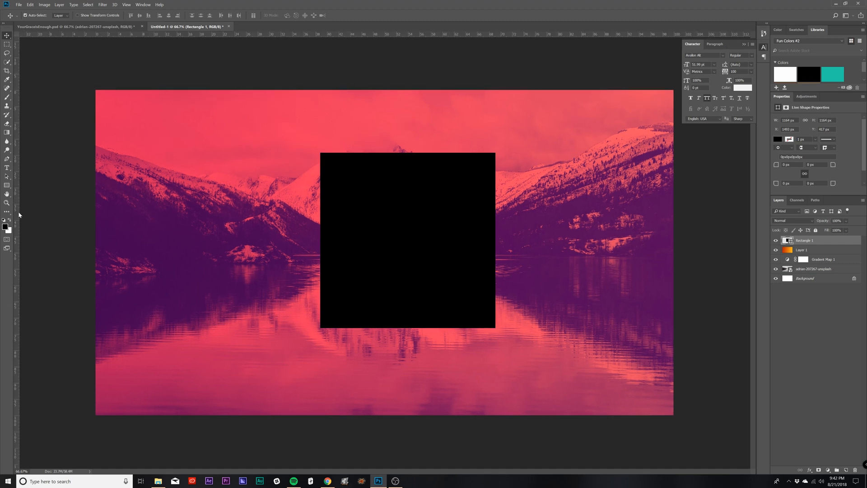
drag(19, 215, 385, 217)
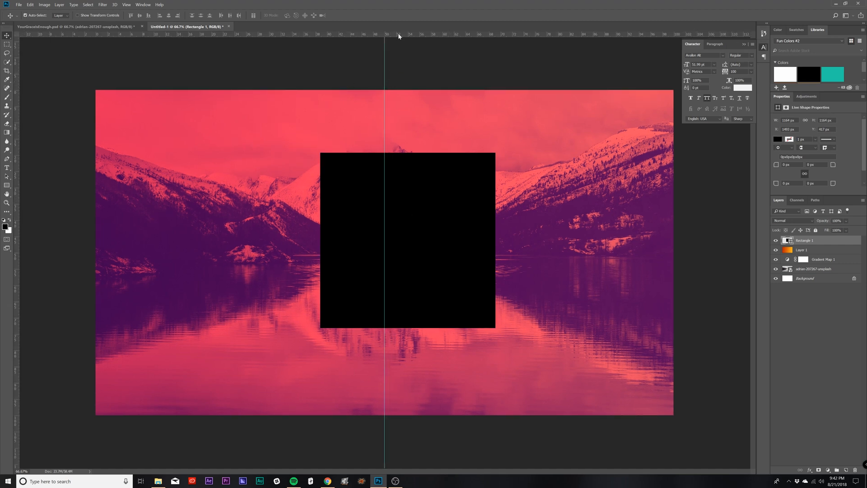
drag(399, 36, 347, 269)
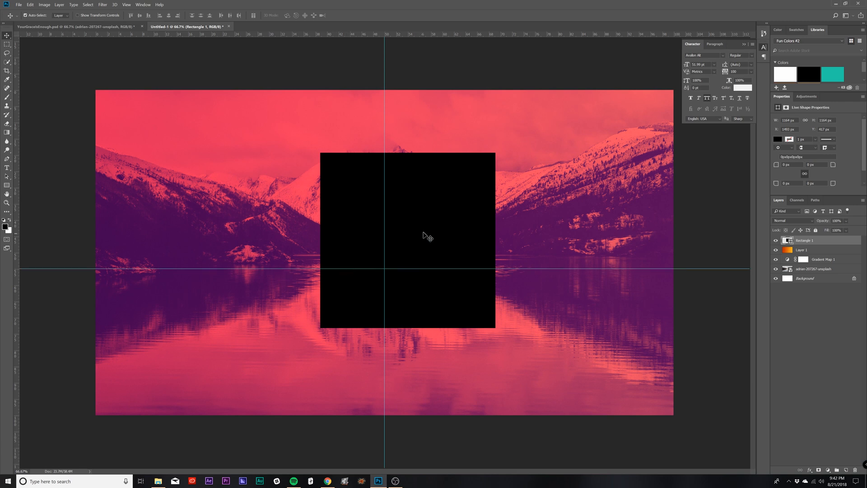
drag(455, 241, 439, 267)
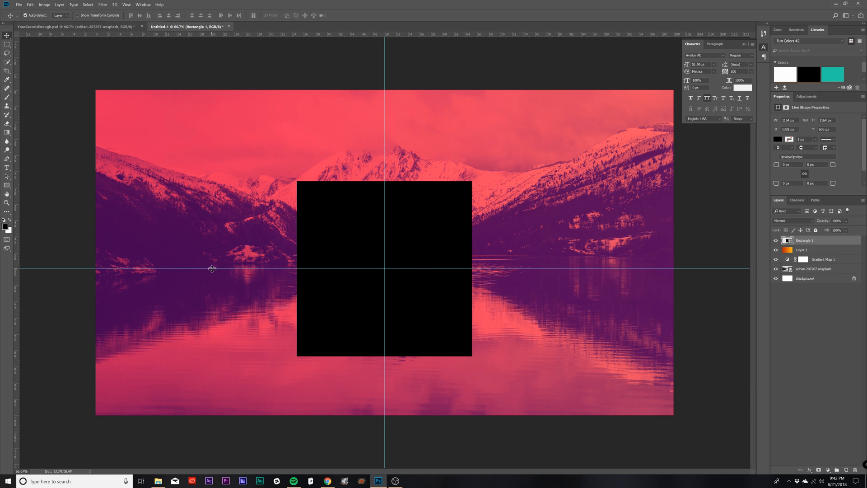
drag(212, 268, 213, 252)
mouse_move(453, 225)
mouse_down()
mouse_move(451, 205)
mouse_move(451, 217)
mouse_up()
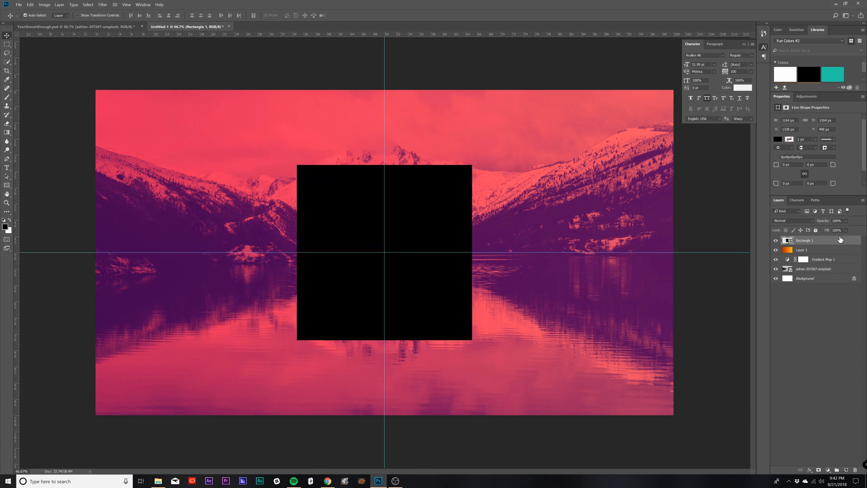
click(776, 242)
click(777, 242)
key(ctrl+semicolon)
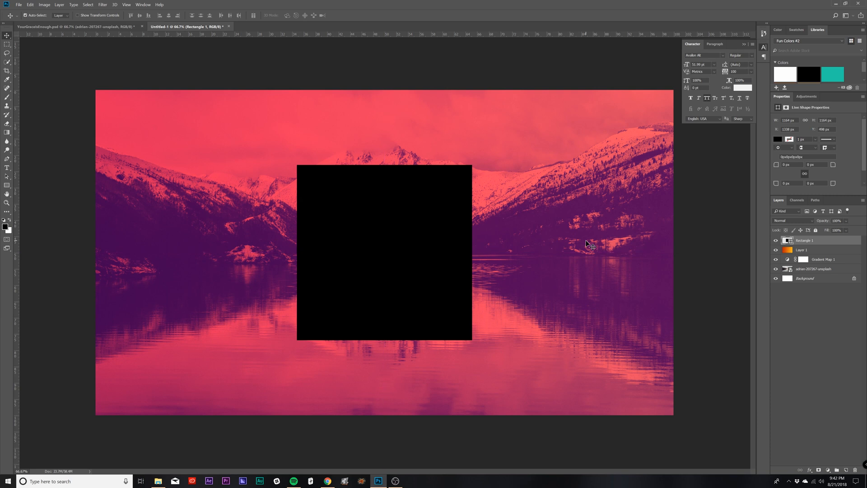
Step: Duplicate the mountain lake photo layer and move the copy above Rectangle 1 at the top of the layer stack
click(819, 269)
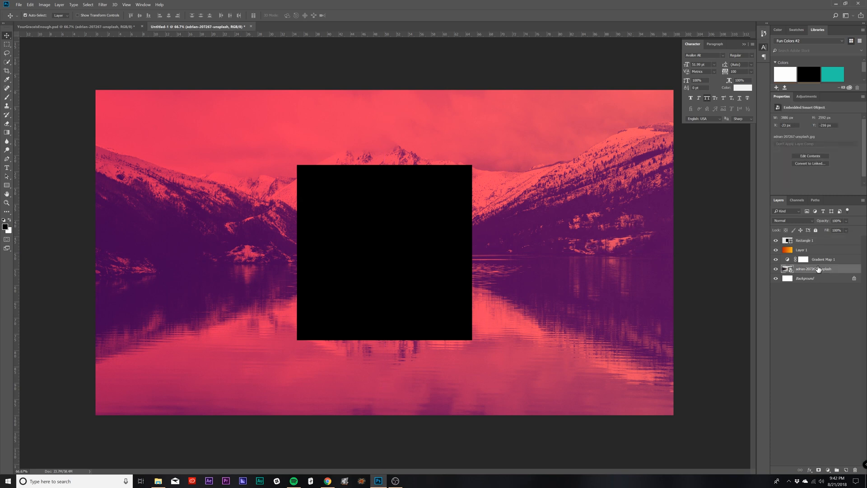
key(ctrl+j)
drag(805, 272, 800, 239)
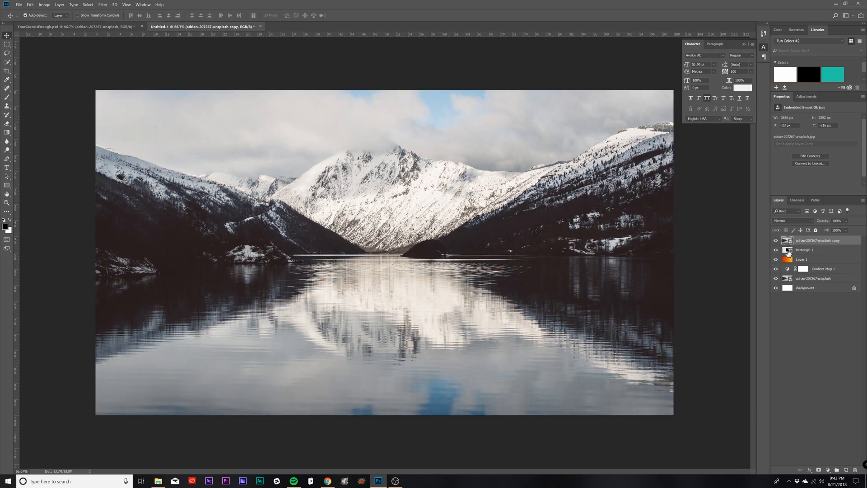
Step: Load Rectangle 1's outline as a selection, hide that layer, and mask the photo copy to the square
click(791, 254)
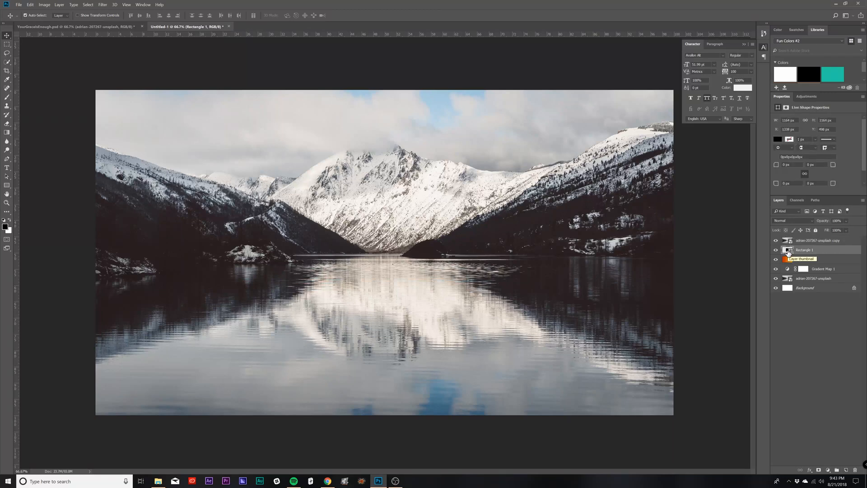
ctrl+click(789, 251)
click(776, 250)
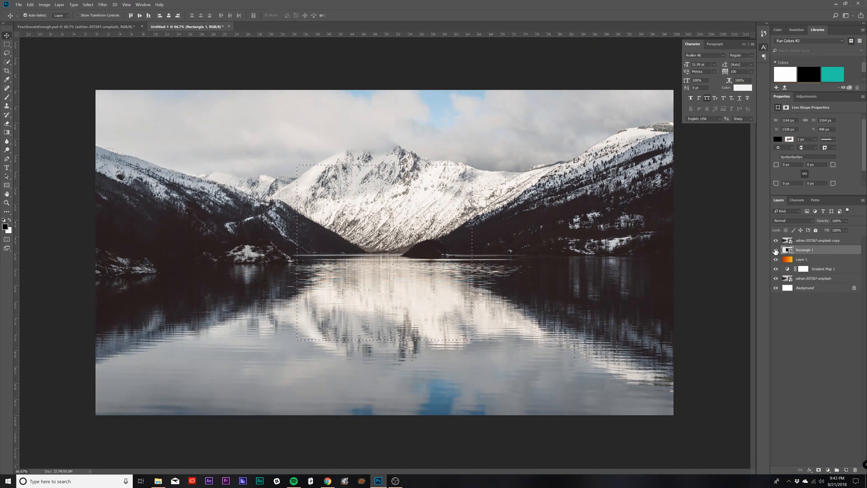
click(809, 242)
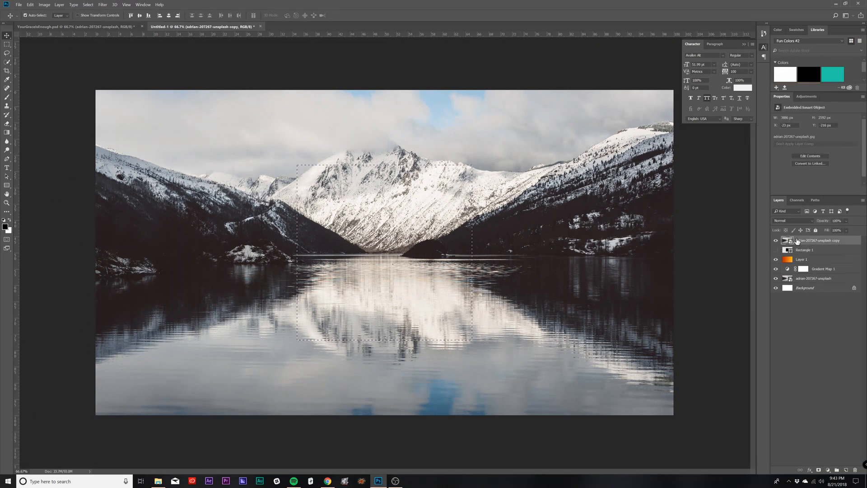
click(820, 470)
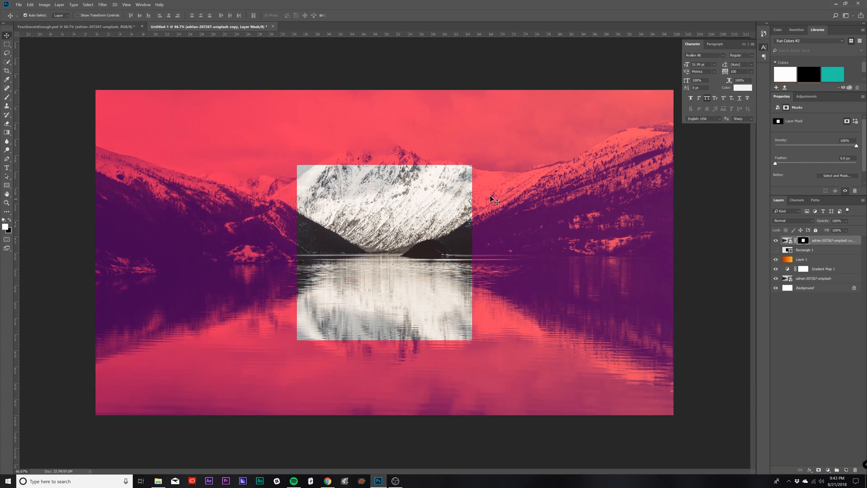
Step: Reposition the photo copy independently of its square mask and rotate it upside down
click(789, 243)
drag(462, 291, 443, 270)
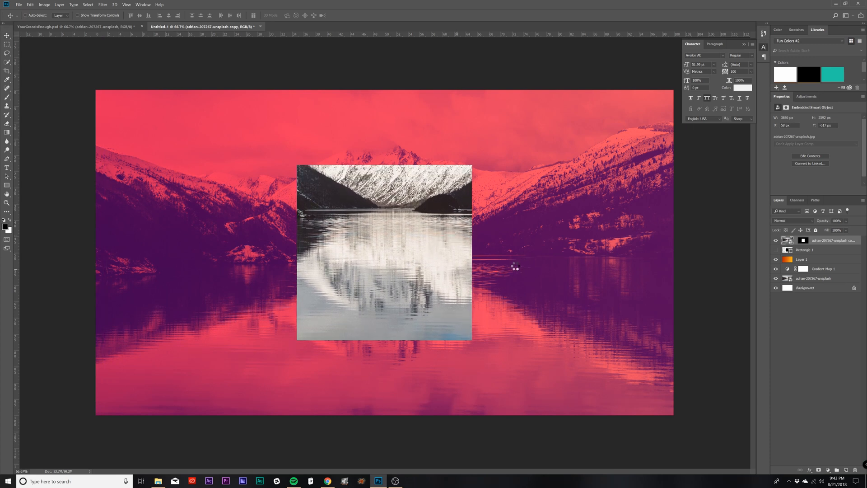
key(ctrl+t)
drag(712, 243, 141, 175)
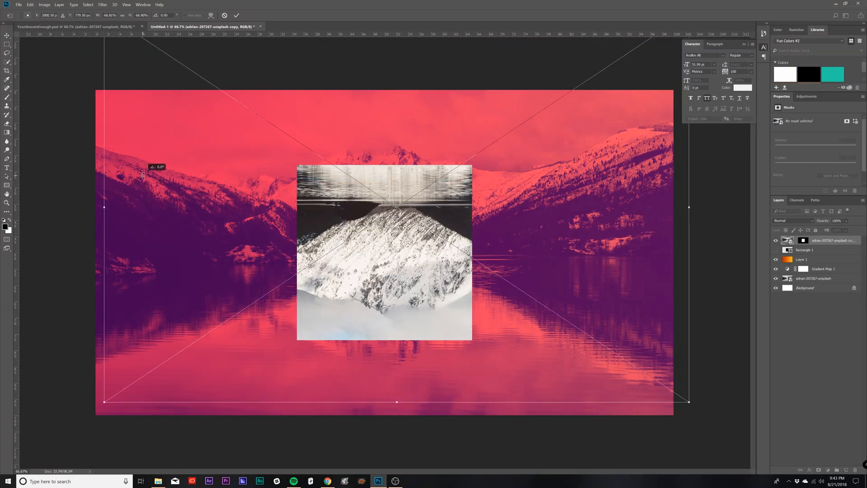
key(Return)
mouse_move(397, 300)
mouse_down()
mouse_move(389, 252)
mouse_move(398, 307)
mouse_up()
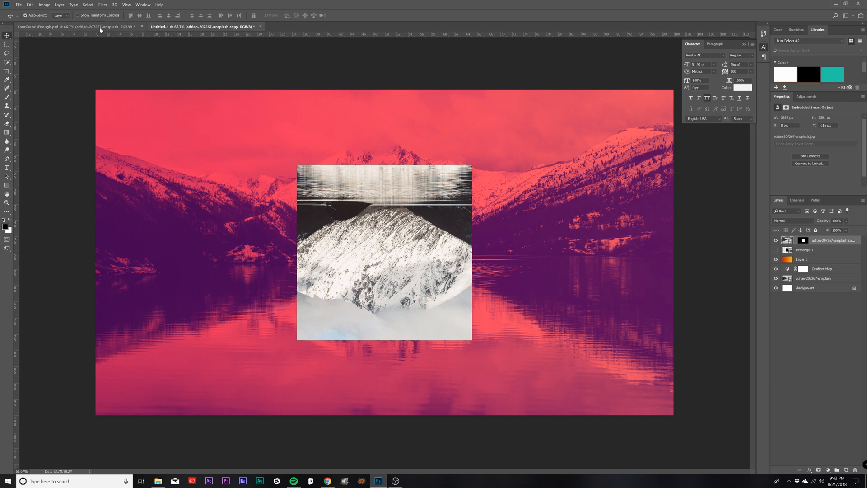
Step: Check the finished YourGraceIsEnough.psd graphic and add an empty layer above the masked photo copy in the working document
click(74, 27)
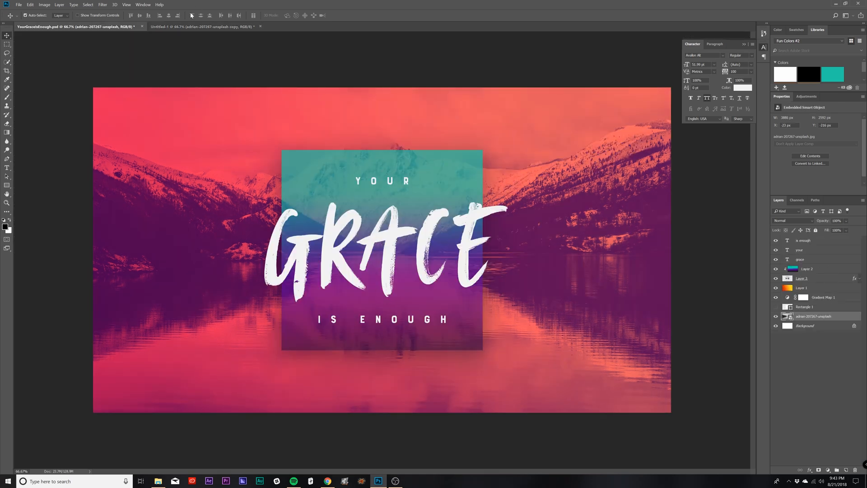
click(202, 26)
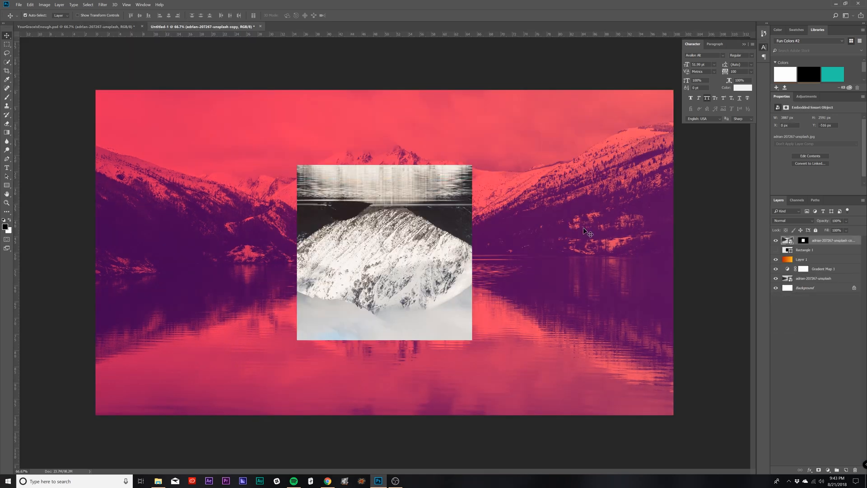
click(846, 470)
Step: Edit the Gradient tool's gradient and set its starting colour stop to dark purple #360086
key(g)
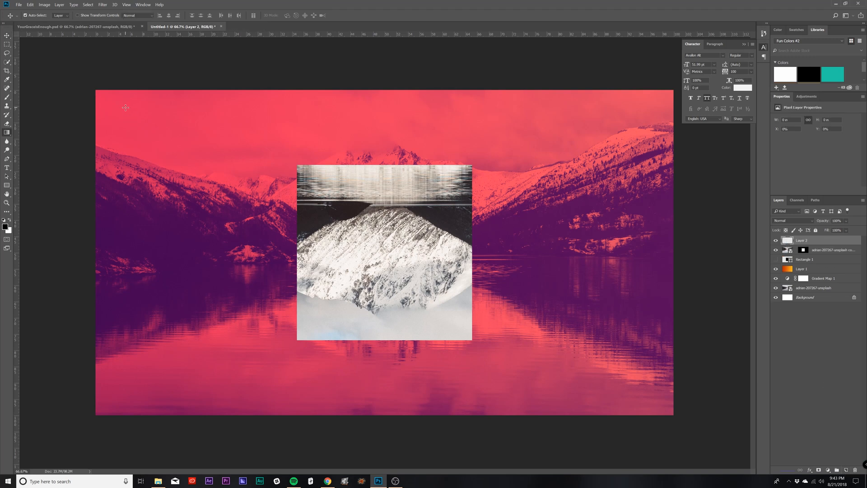
click(84, 15)
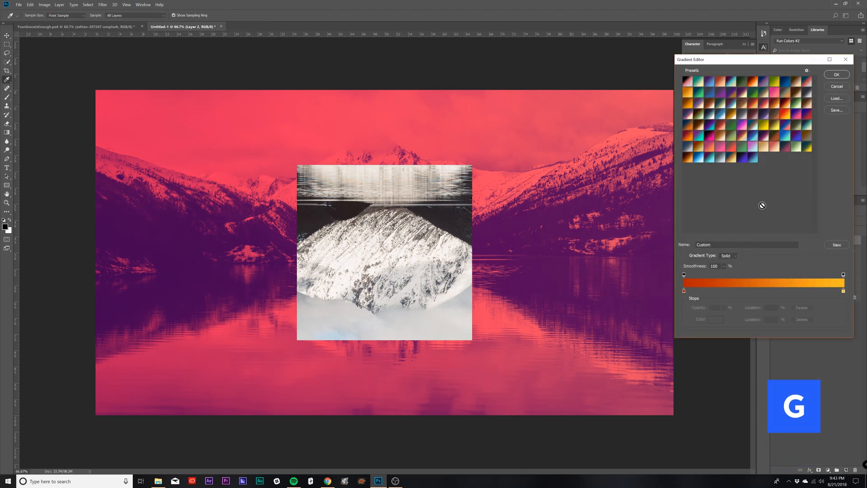
click(684, 291)
click(715, 320)
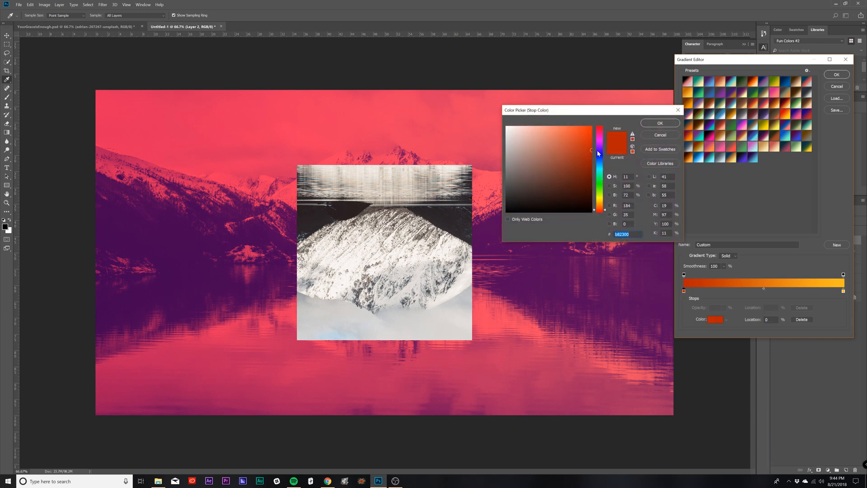
drag(602, 166, 602, 154)
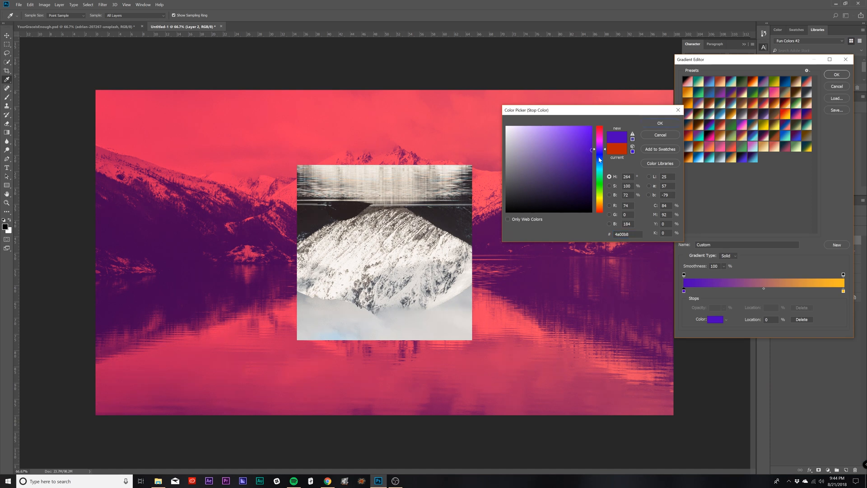
drag(588, 148, 593, 164)
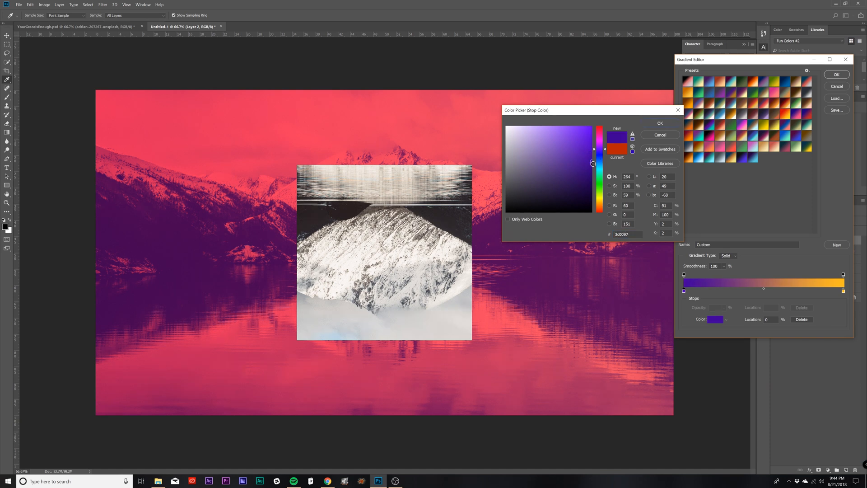
click(660, 123)
Step: Set the gradient's ending colour stop to bright turquoise and reselect the dark purple stop
click(843, 292)
double_click(843, 292)
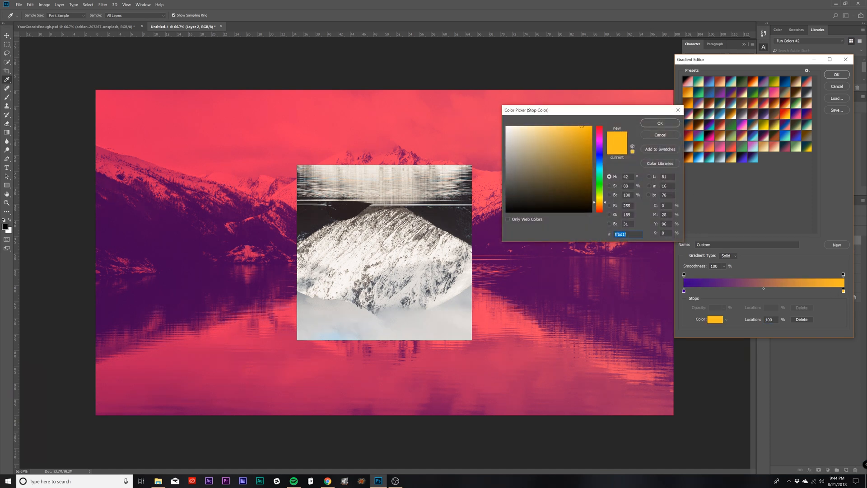
click(601, 173)
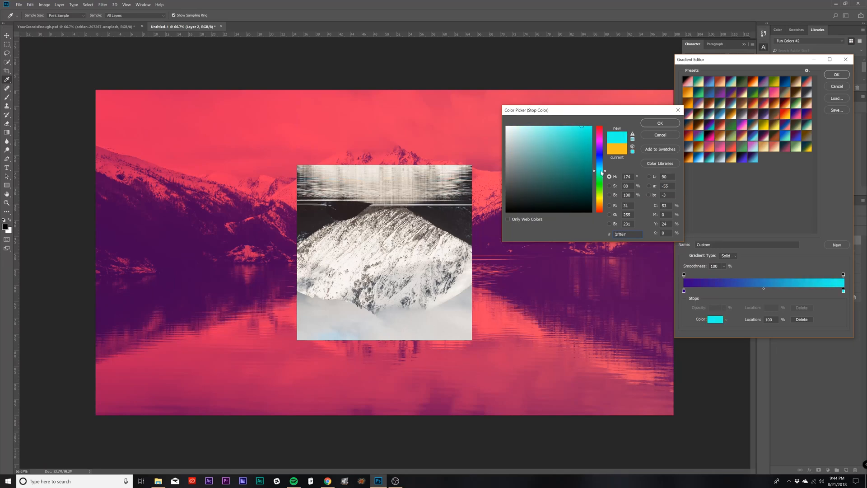
drag(602, 176, 602, 173)
click(660, 123)
click(684, 291)
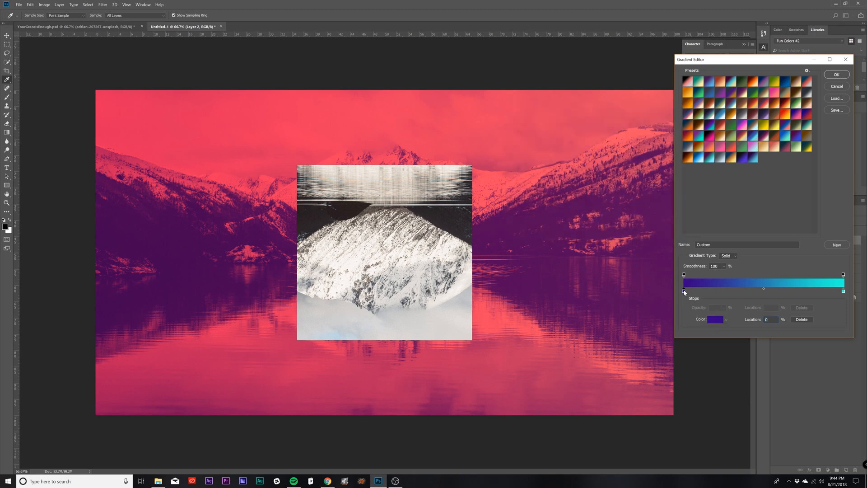
Step: Set the gradient's starting colour stop to purple #570084 and fill the empty layer with a vertical gradient, purple below and turquoise above
click(713, 320)
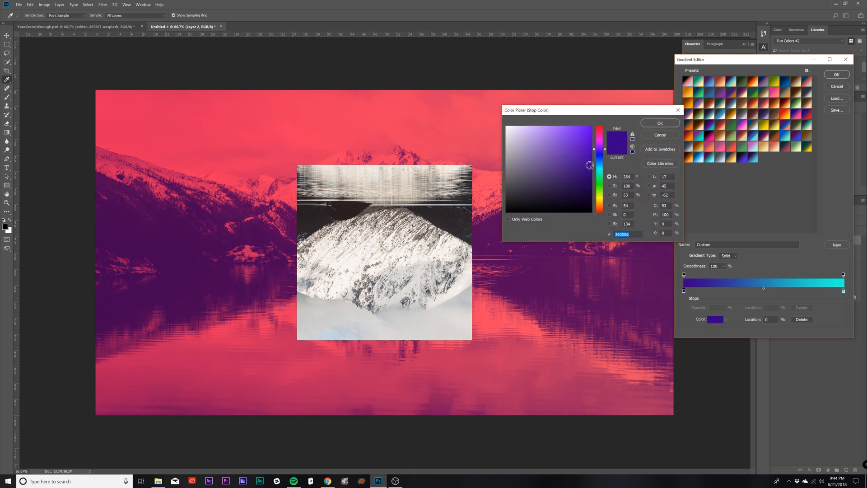
mouse_move(604, 151)
mouse_down()
mouse_move(591, 168)
mouse_move(602, 146)
mouse_up()
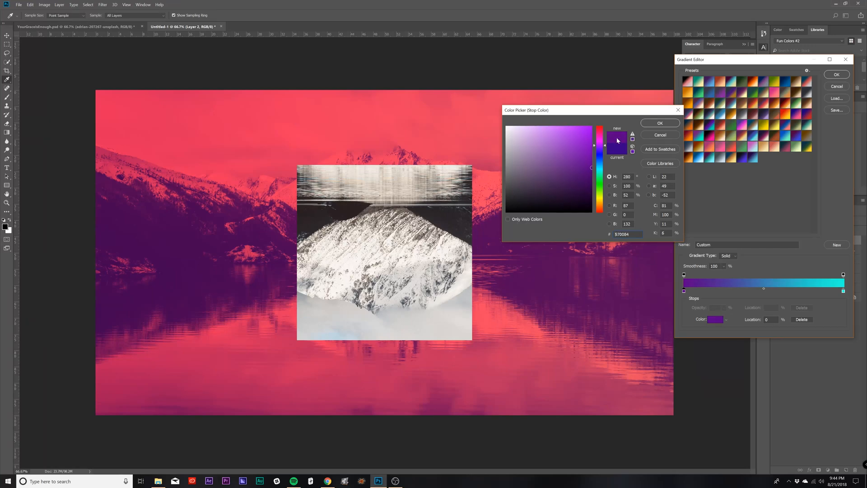
click(650, 124)
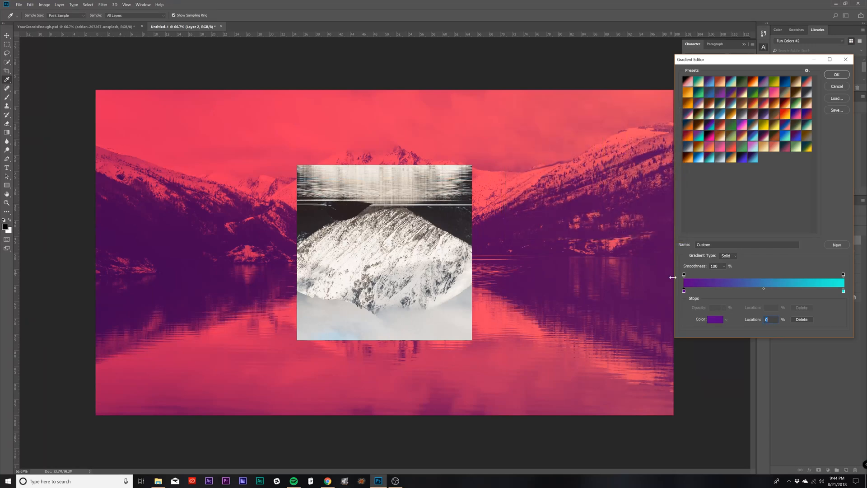
click(837, 74)
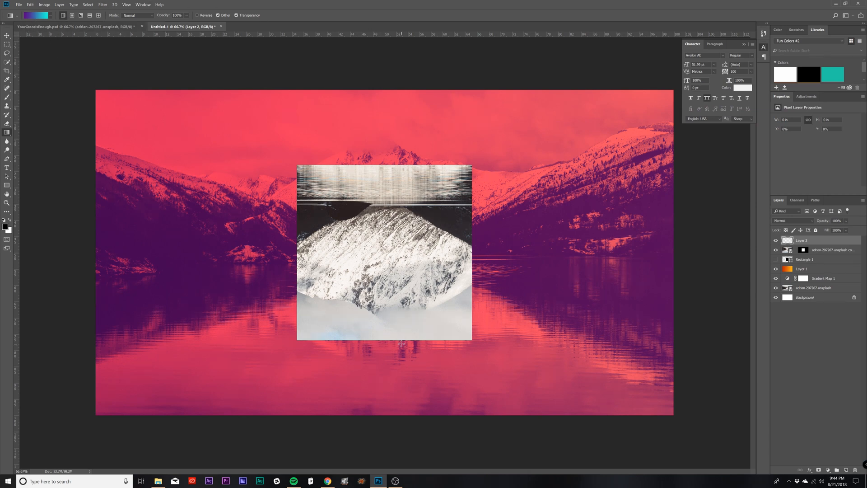
drag(386, 342, 391, 134)
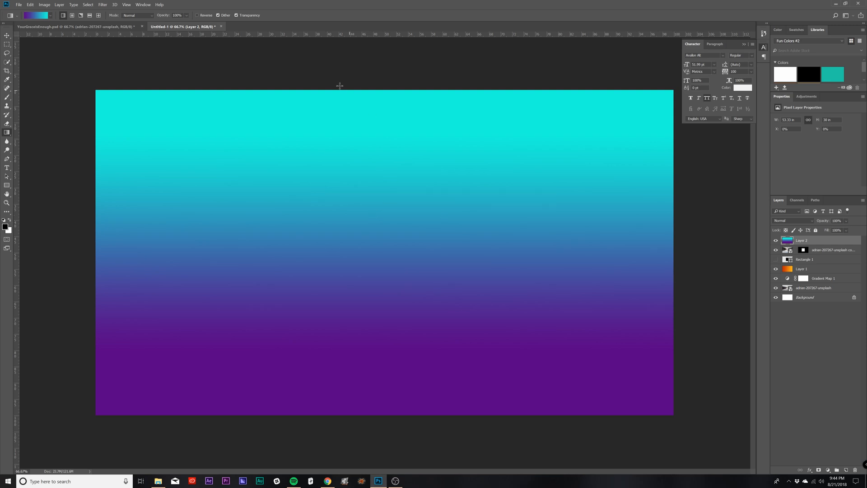
Step: Convert the masked photo copy to a Smart Object and clip the gradient layer to it
click(819, 251)
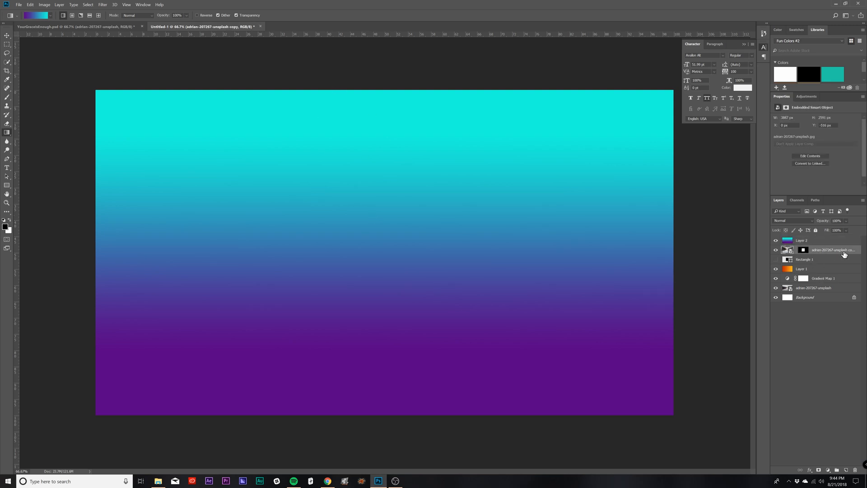
right_click(821, 252)
click(822, 252)
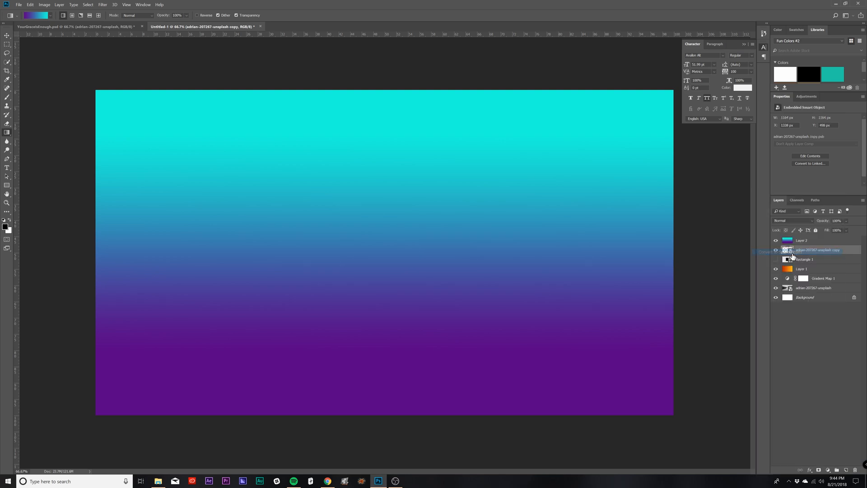
click(813, 243)
right_click(818, 243)
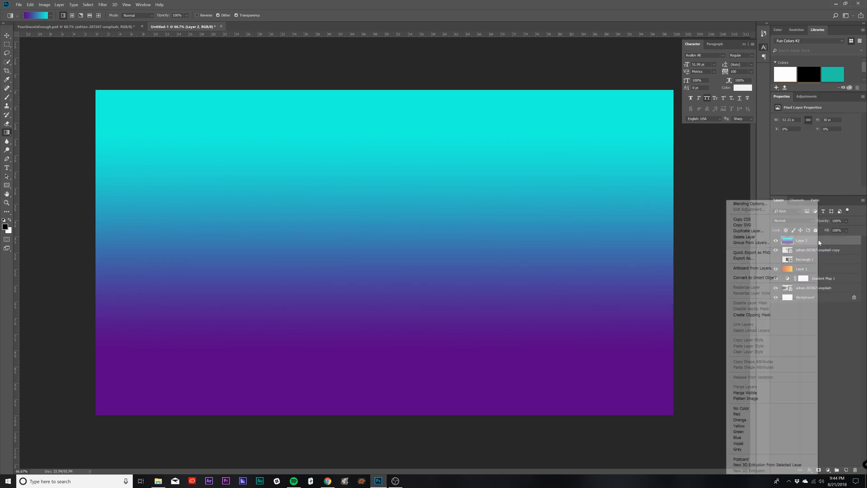
click(758, 315)
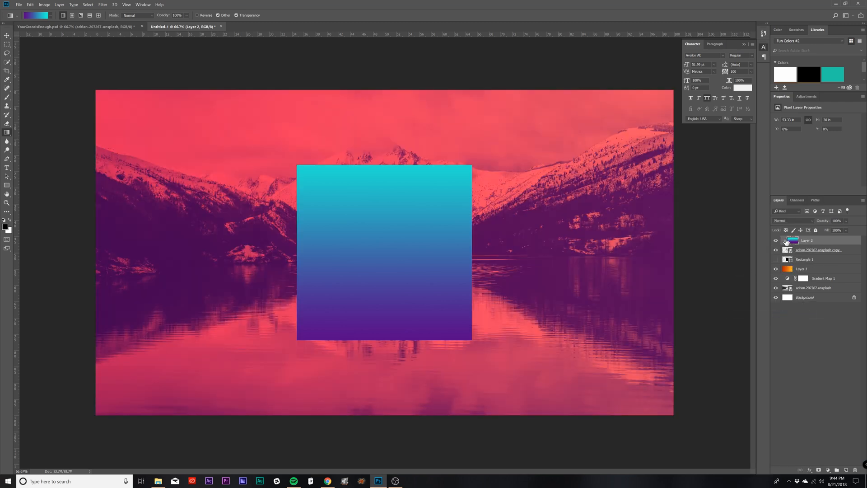
Step: Lower the opacity of the square photo copy to 68%
click(792, 254)
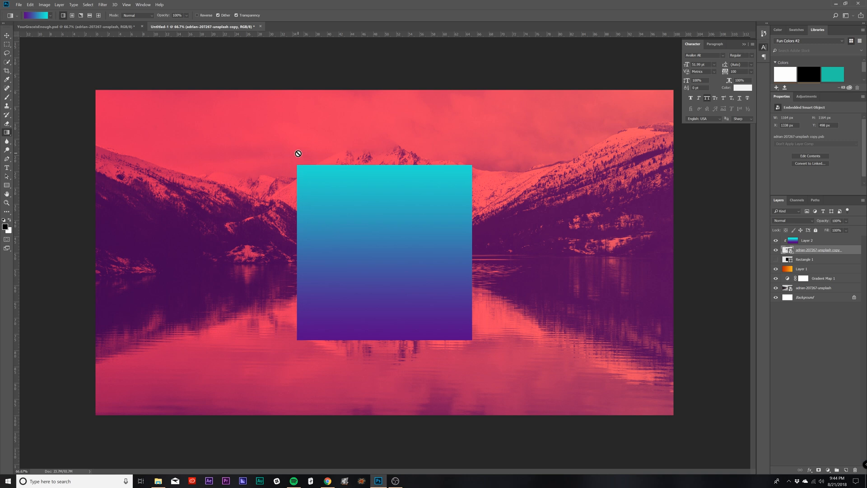
click(816, 241)
click(800, 250)
click(846, 221)
mouse_move(858, 229)
mouse_down()
mouse_move(843, 230)
mouse_move(851, 230)
mouse_up()
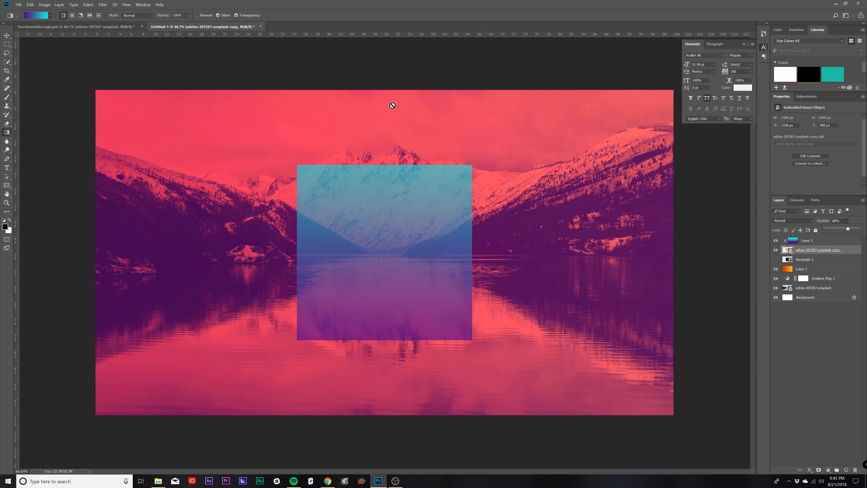
Step: Compare the gradient square's colours with the finished YourGraceIsEnough.psd graphic
click(129, 27)
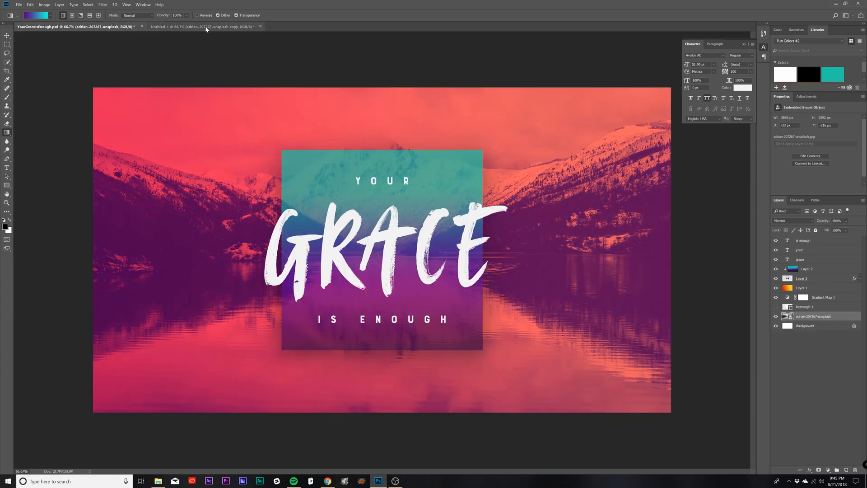
click(206, 27)
click(794, 241)
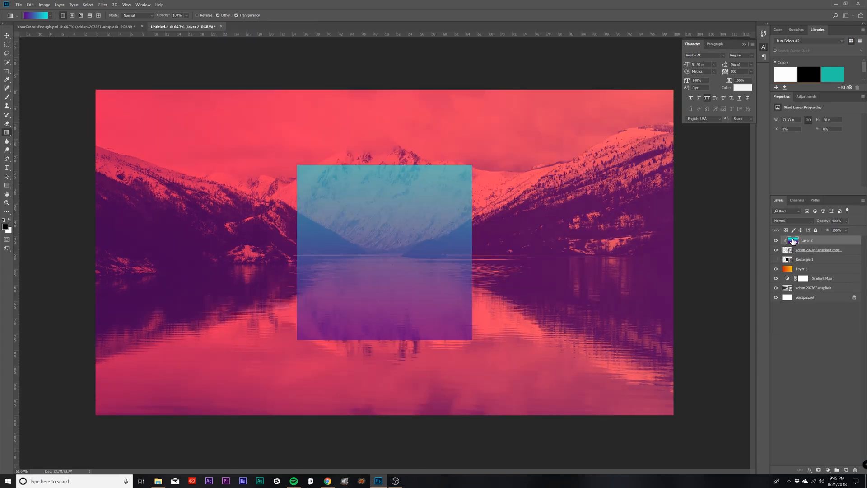
double_click(794, 241)
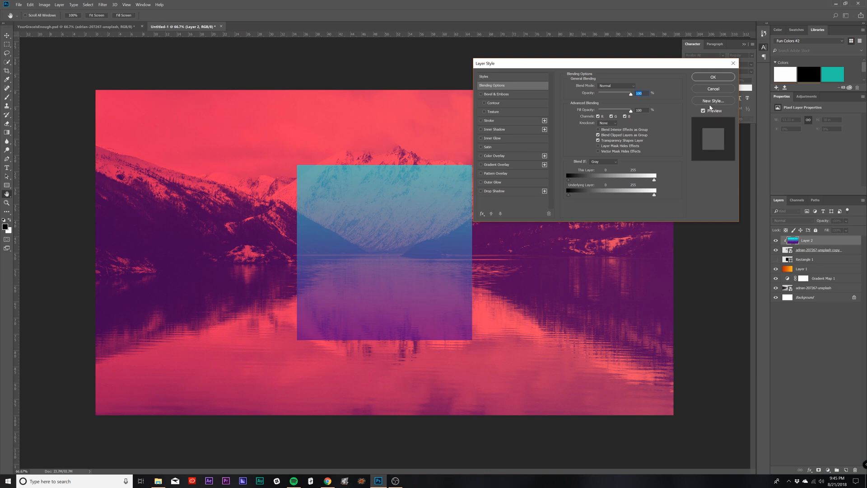
key(Return)
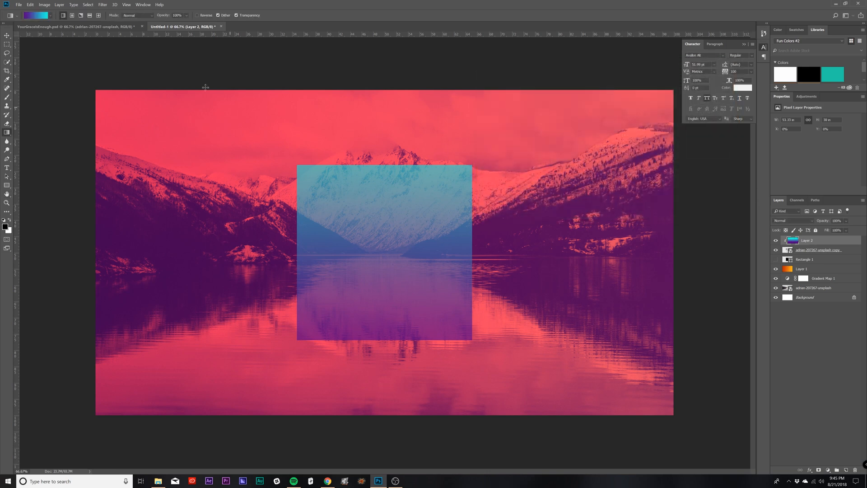
click(53, 26)
click(185, 26)
Step: Edit the Gradient tool's gradient and shift its starting purple stop slightly towards magenta
click(38, 17)
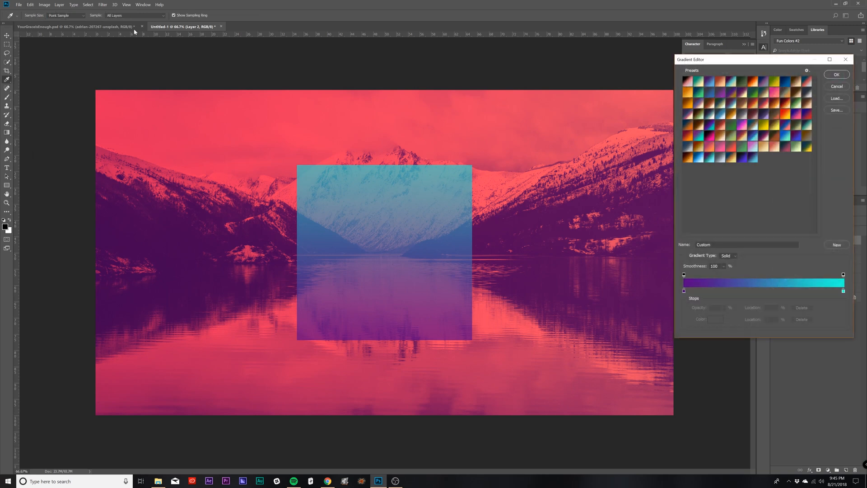
click(684, 291)
click(715, 319)
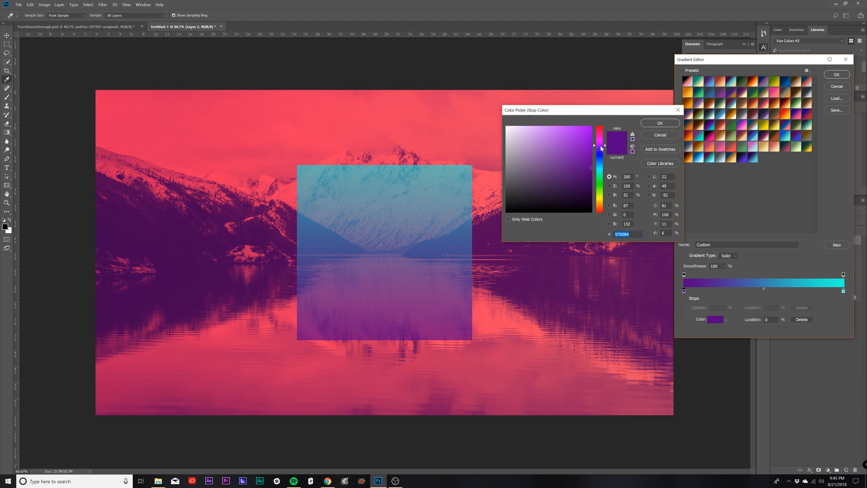
drag(601, 146, 602, 145)
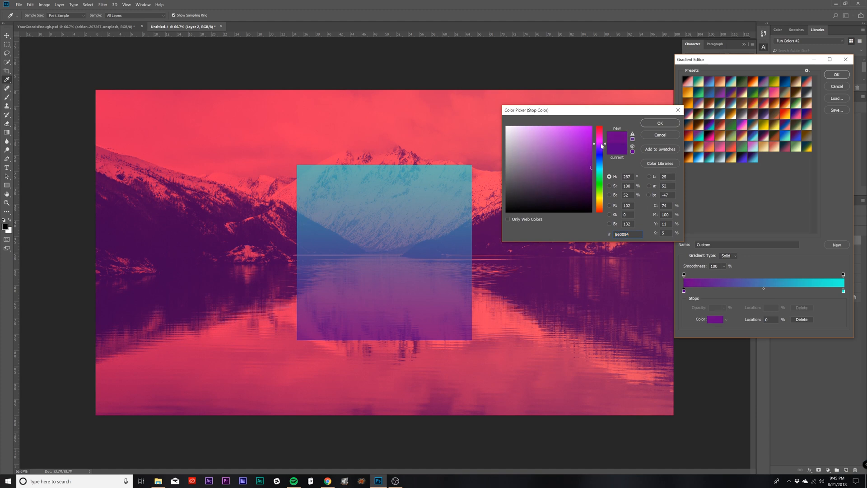
click(649, 123)
Step: Move the gradient's ending colour stop to 99% and change its colour to a greener teal
drag(844, 292, 842, 292)
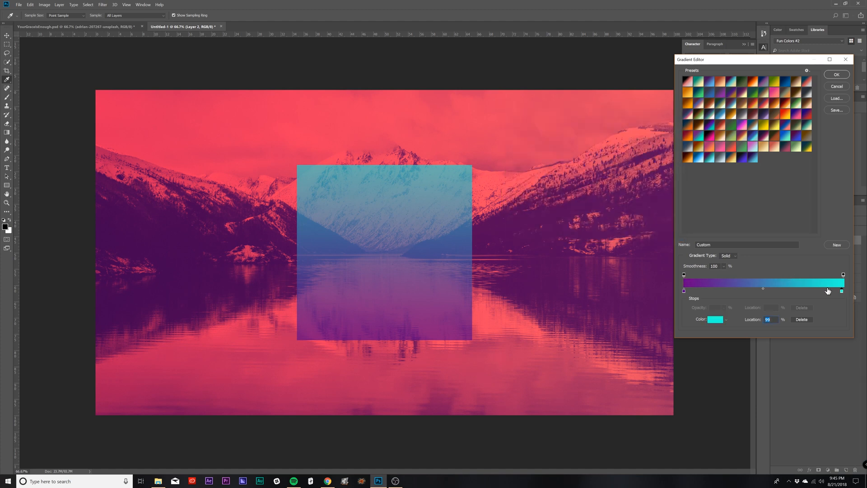
click(715, 319)
drag(588, 142, 591, 140)
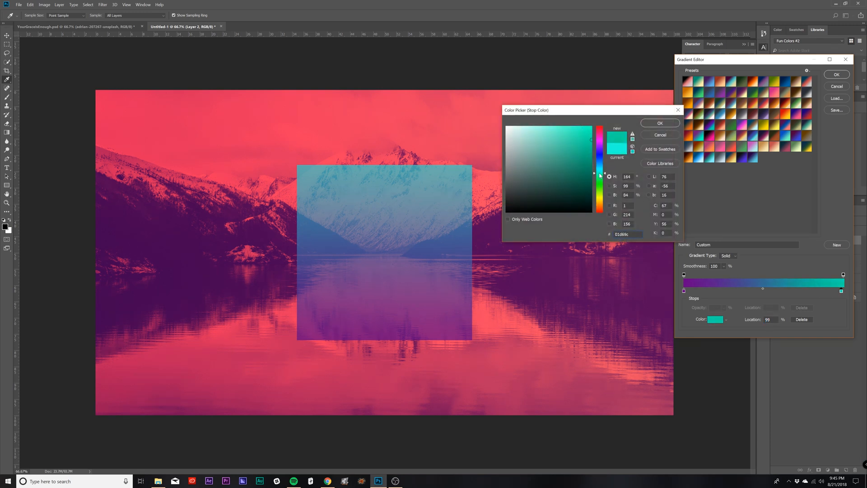
click(660, 123)
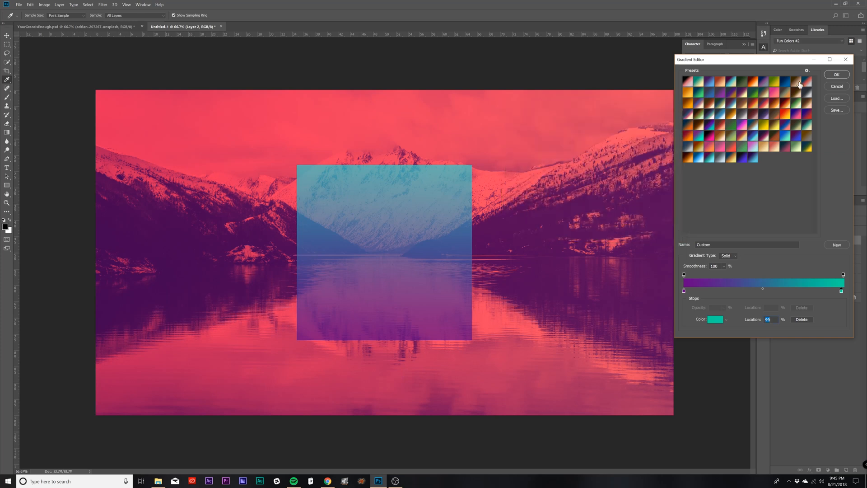
click(830, 76)
Step: Redraw the clipped layer's gradient upward from just below the square to its upper edge and compare it with YourGraceIsEnough.psd
drag(390, 350, 387, 125)
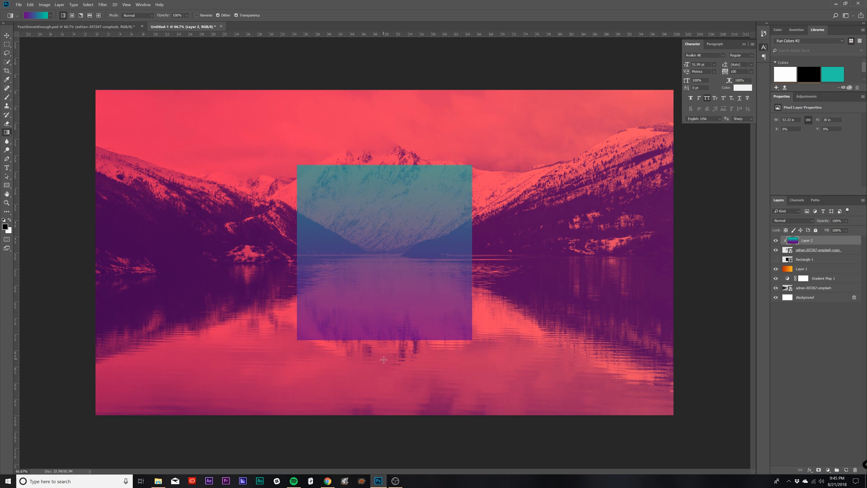
drag(384, 354, 397, 164)
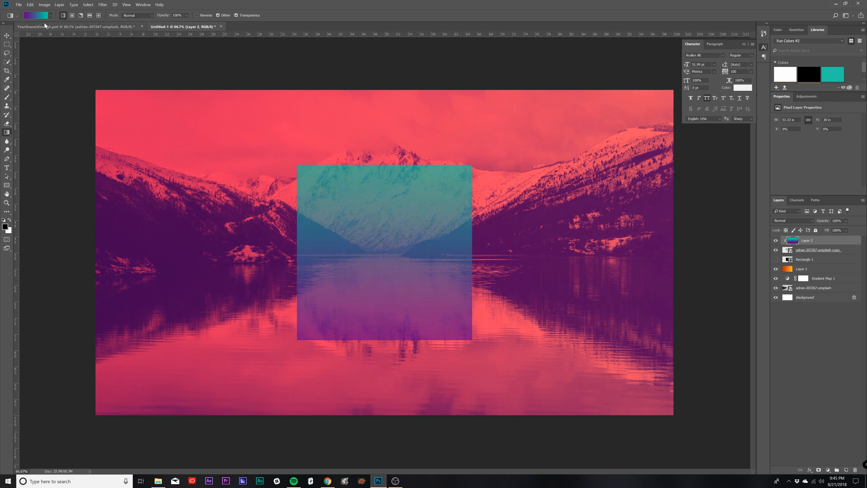
click(74, 26)
click(183, 28)
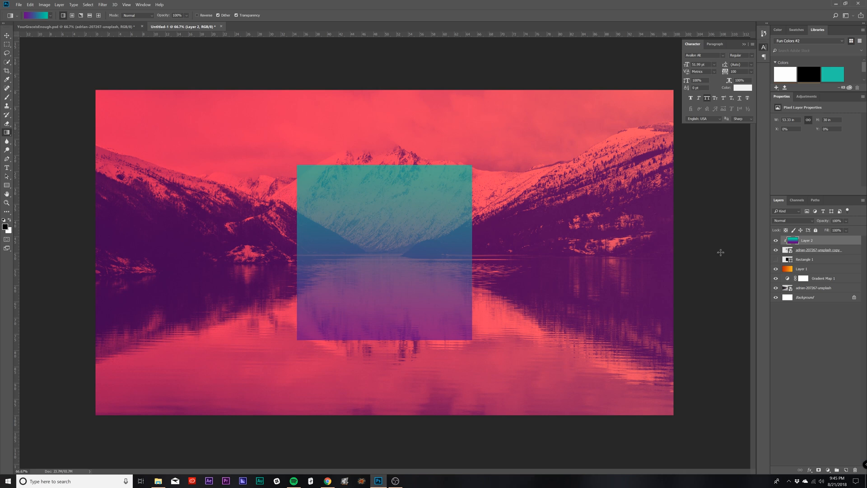
Step: Add a black Multiply drop shadow to the square photo copy with 56% opacity, 8 px distance and 120 px size
click(852, 253)
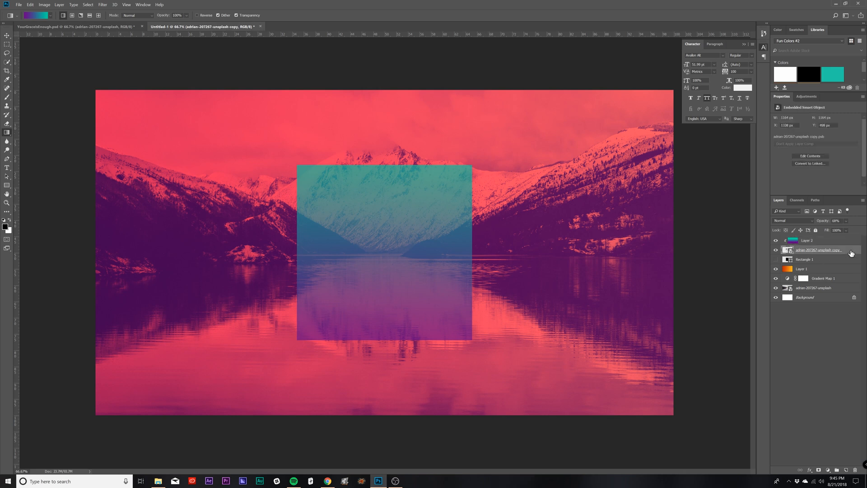
double_click(852, 253)
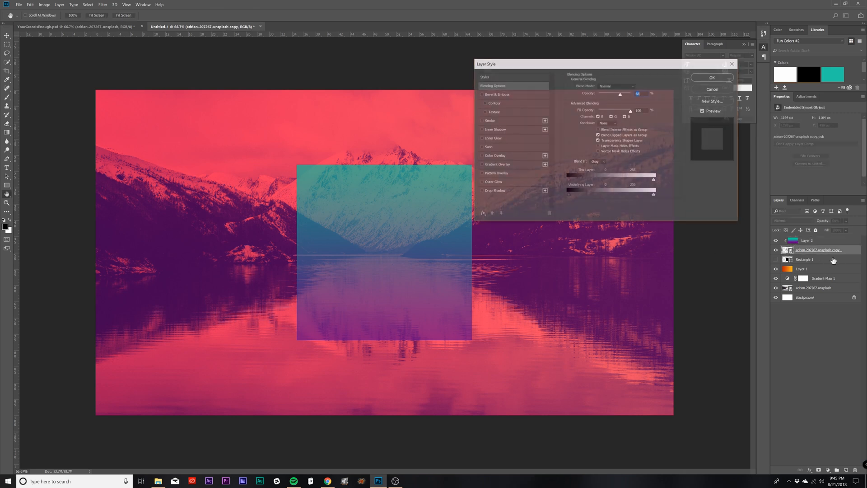
click(493, 193)
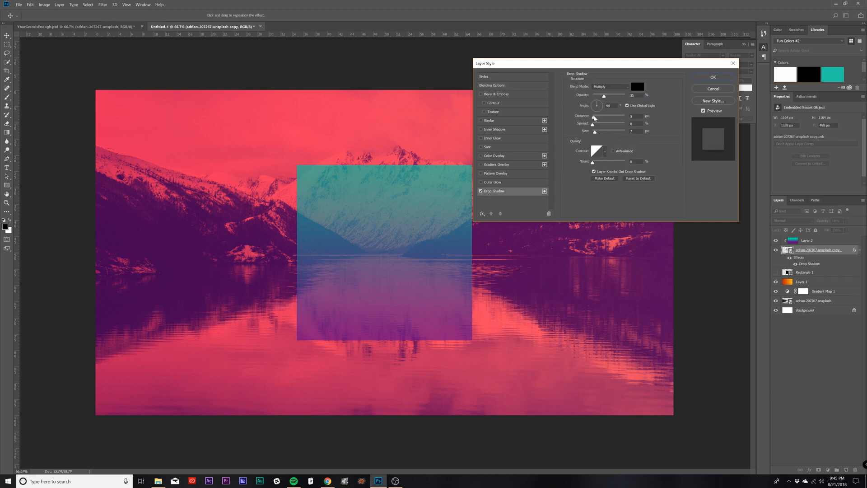
drag(595, 118, 610, 132)
mouse_move(606, 97)
mouse_down()
mouse_move(621, 97)
mouse_move(614, 97)
mouse_up()
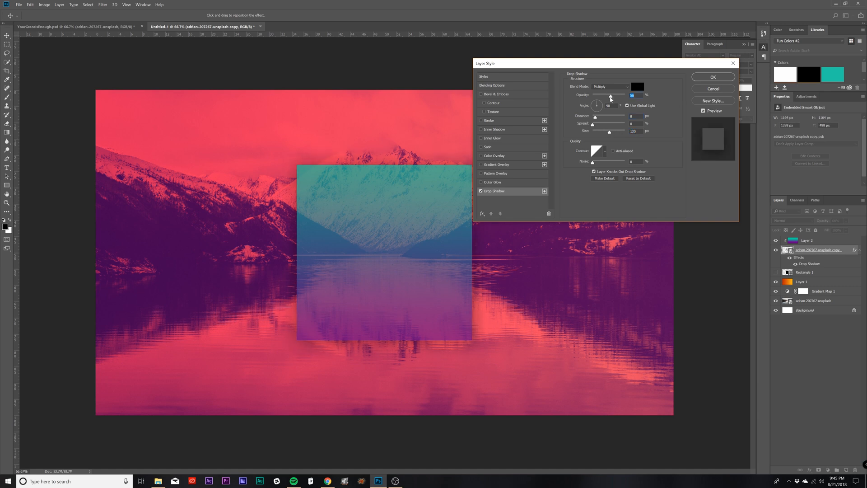
key(Return)
Step: Add a second drop shadow to the square photo copy with 28% opacity and 191 px size
click(545, 191)
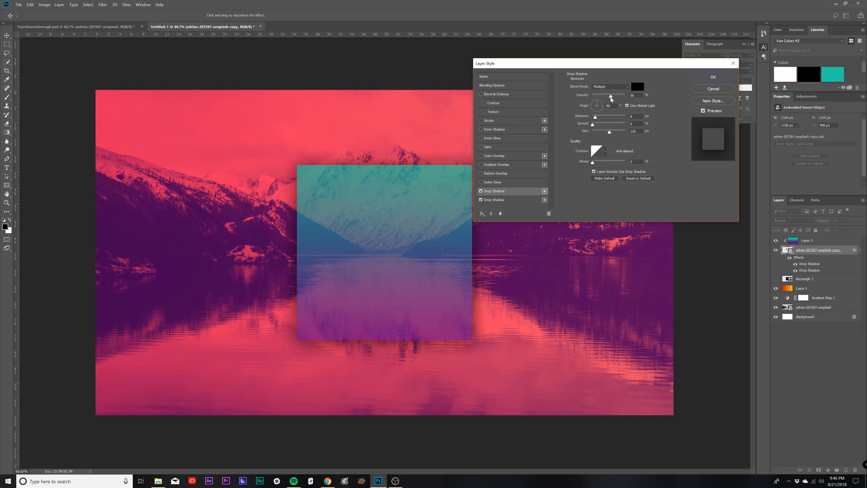
drag(611, 98, 602, 98)
drag(610, 133, 619, 133)
click(712, 78)
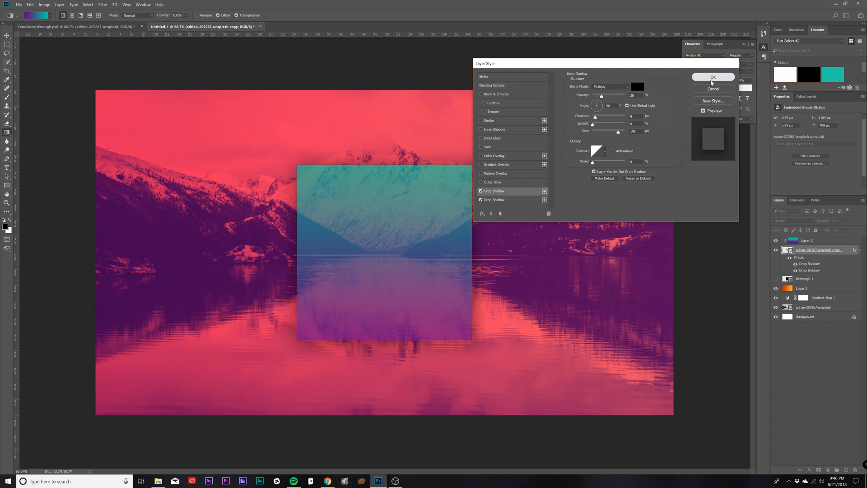
click(861, 251)
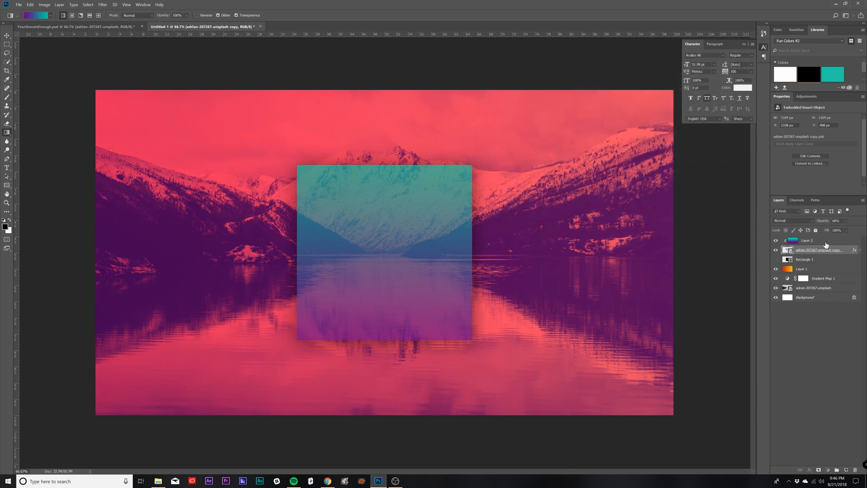
Step: Add the white text "GRACE" at the centre of the square, above the gradient layer
click(816, 241)
key(t)
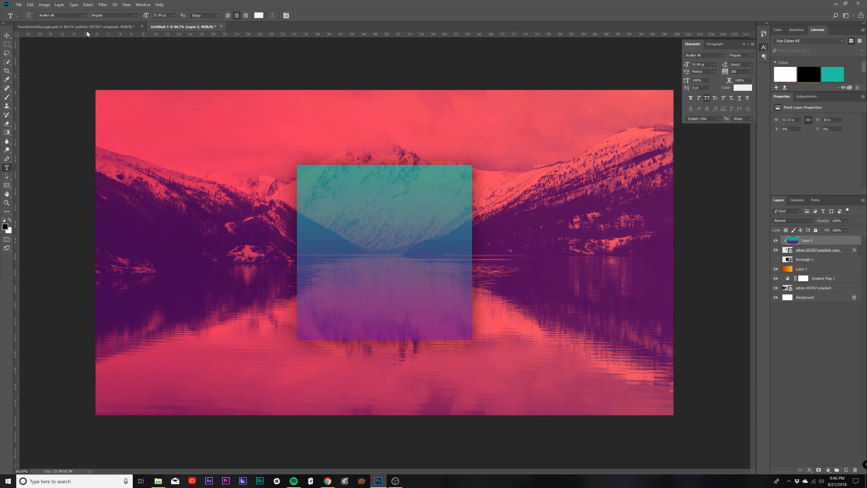
click(385, 256)
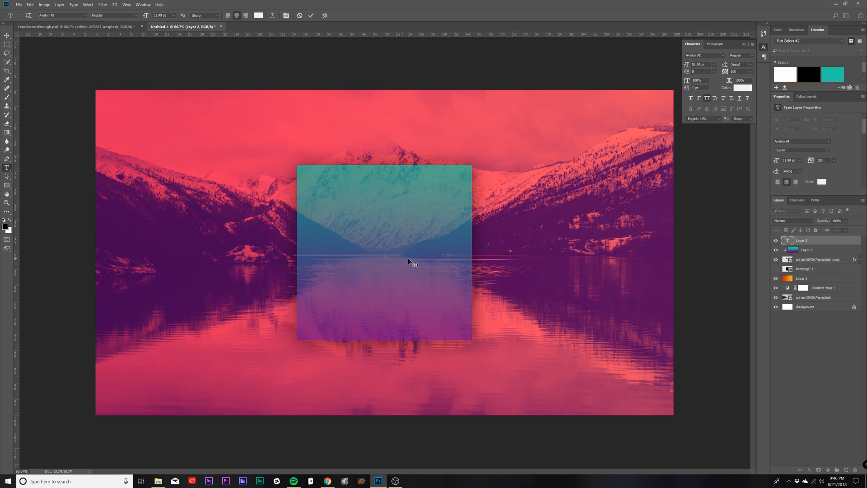
text(GRACE)
click(7, 35)
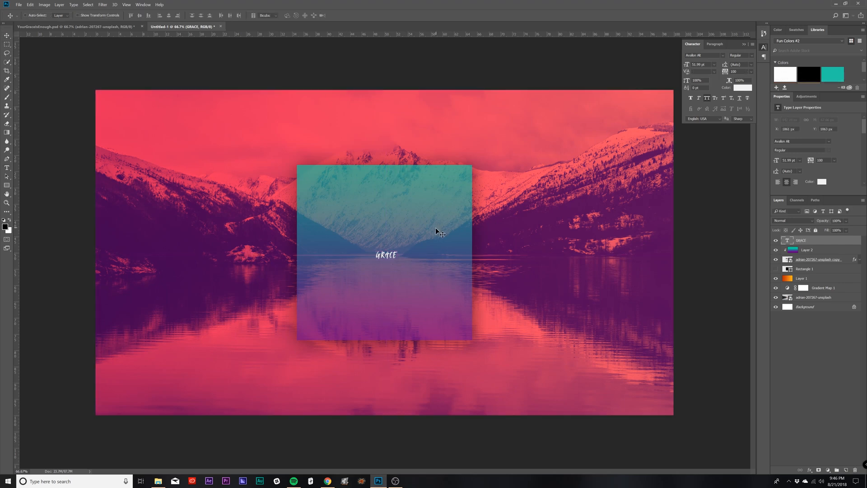
Step: Enlarge the GRACE text to about 549 pt, wider than the square, and centre it over the square
key(ctrl+t)
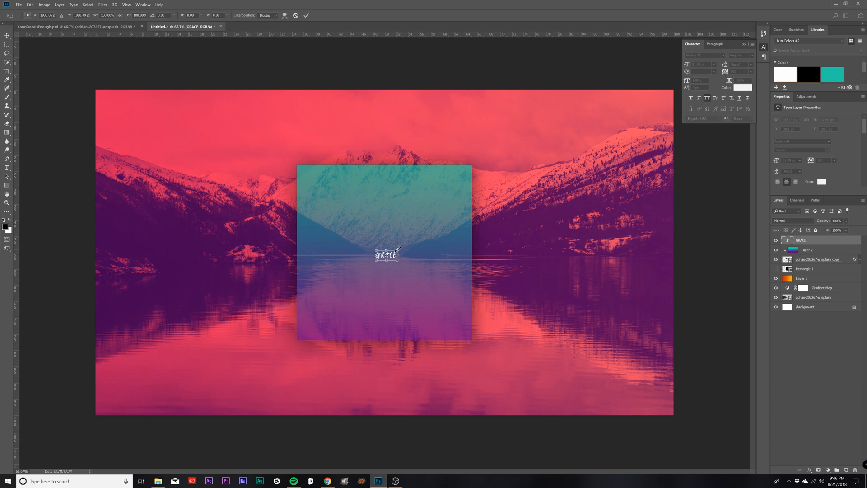
ctrl+drag(398, 251, 597, 135)
key(ctrl+z)
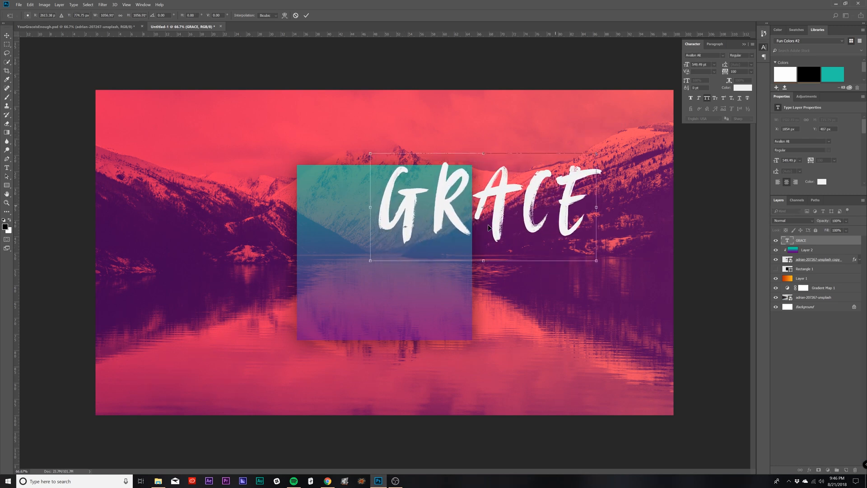
drag(554, 210, 454, 254)
key(Return)
key(ctrl)
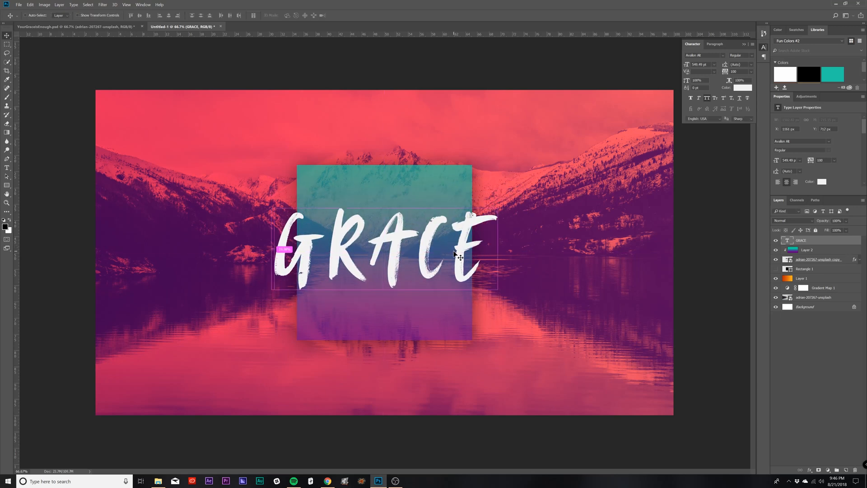
Step: Add the text "YOUR" in the upper part of the square above GRACE and set its font to Bourton Base
key(t)
click(391, 189)
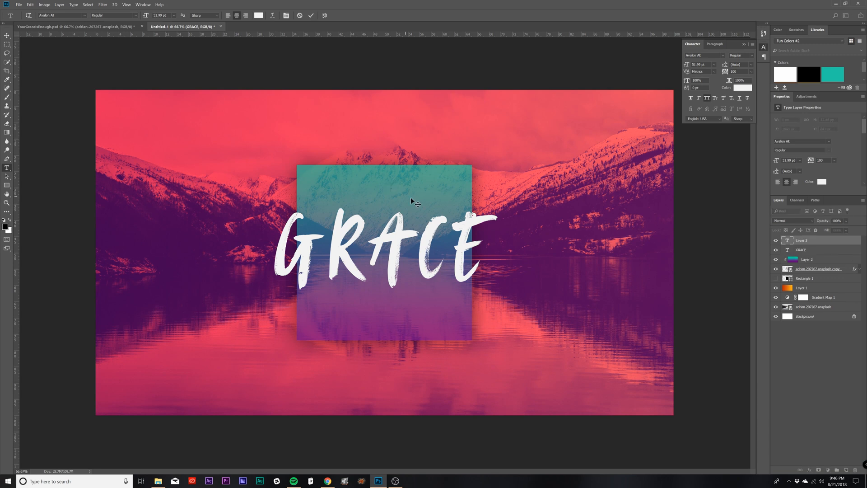
text(YOUR)
click(7, 36)
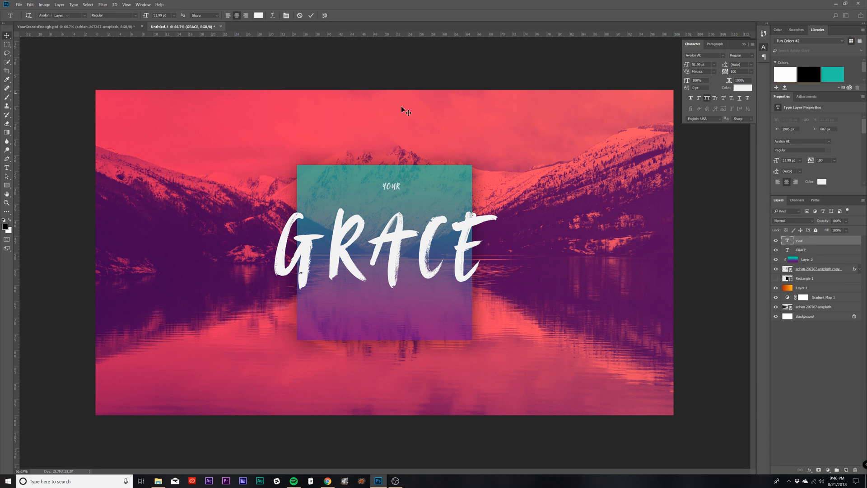
click(696, 56)
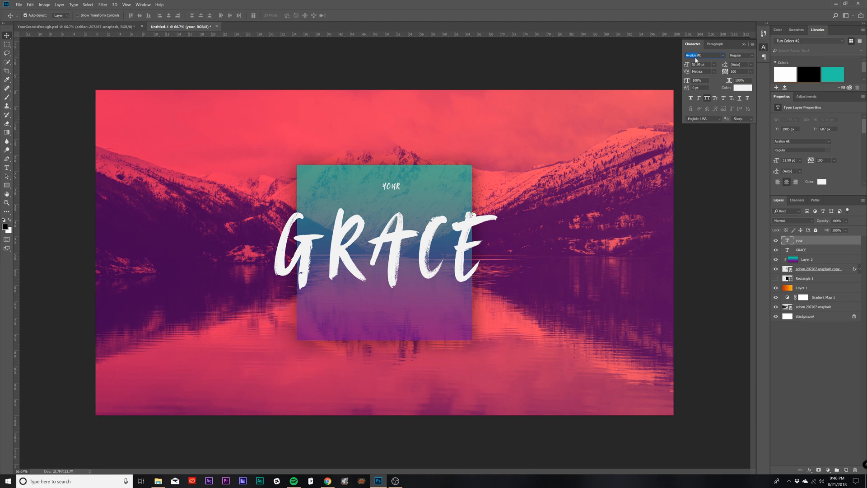
text(bourto)
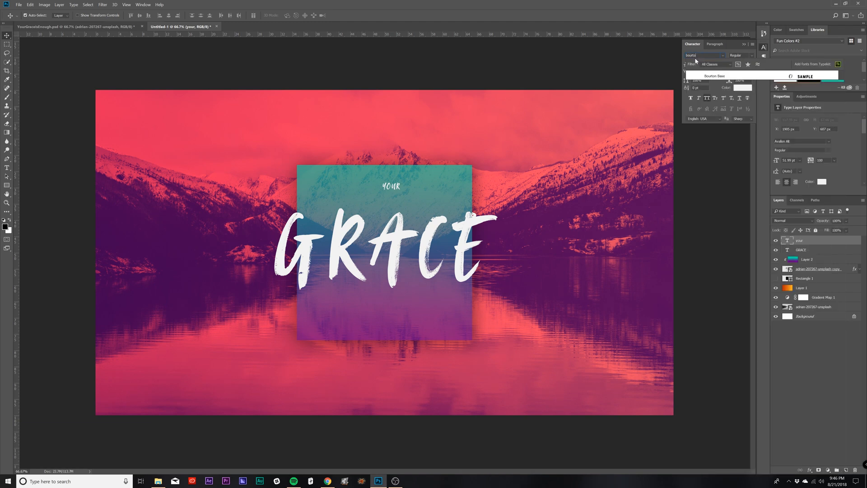
text(n)
key(Return)
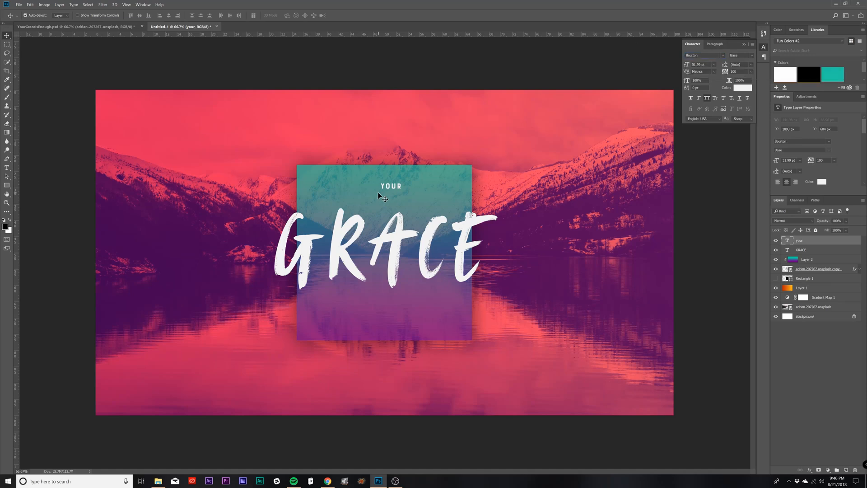
Step: Set the YOUR text's tracking to 300, enlarge it to about 81 pt and centre it just above GRACE
click(738, 71)
double_click(746, 72)
key(Return)
mouse_move(396, 189)
mouse_down()
mouse_move(389, 206)
mouse_move(416, 189)
mouse_move(401, 201)
mouse_up()
key(ctrl+t)
key(Return)
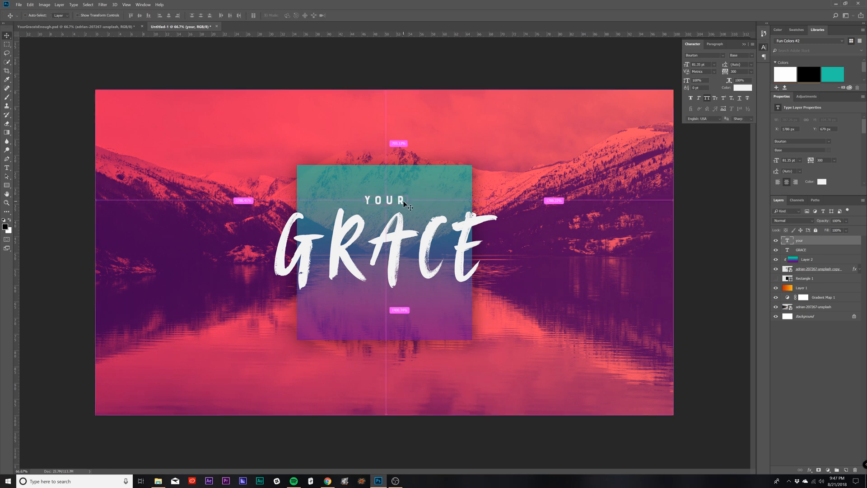
Step: Duplicate the YOUR text below GRACE and change the copy's wording to "is enough"
drag(404, 204, 400, 305)
key(t)
double_click(388, 302)
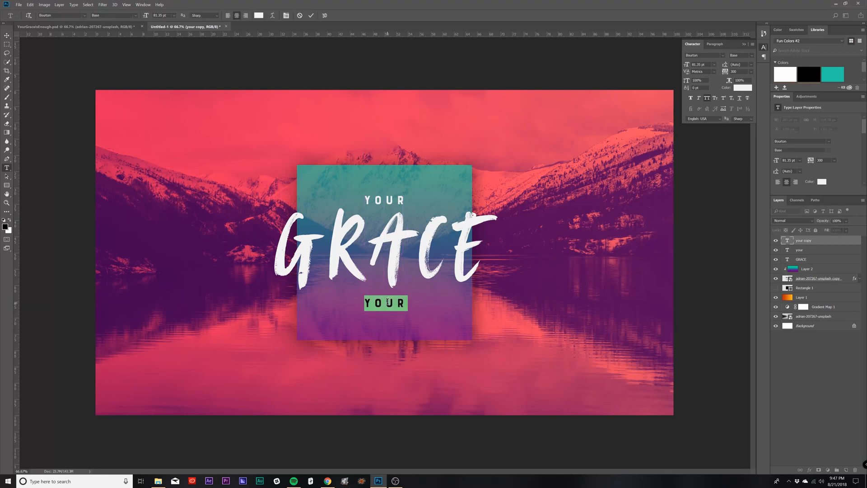
text(is enough)
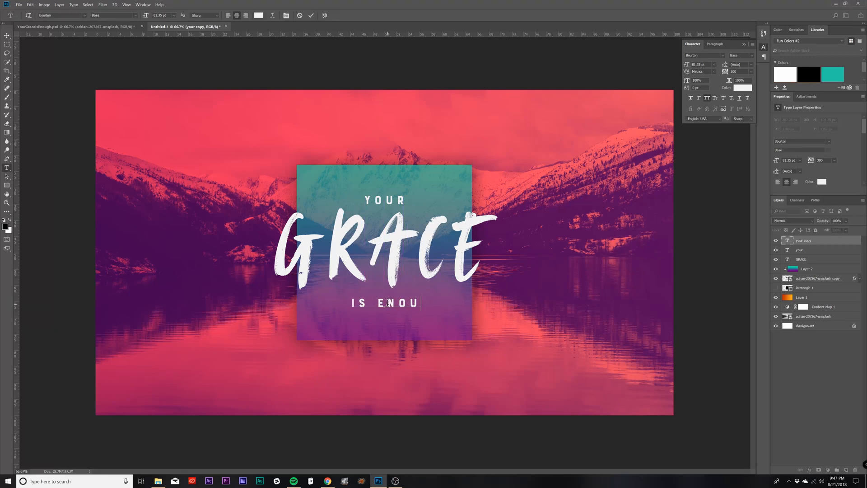
click(7, 35)
Step: Move the IS ENOUGH text slightly up so it sits closer beneath GRACE
drag(404, 304, 405, 308)
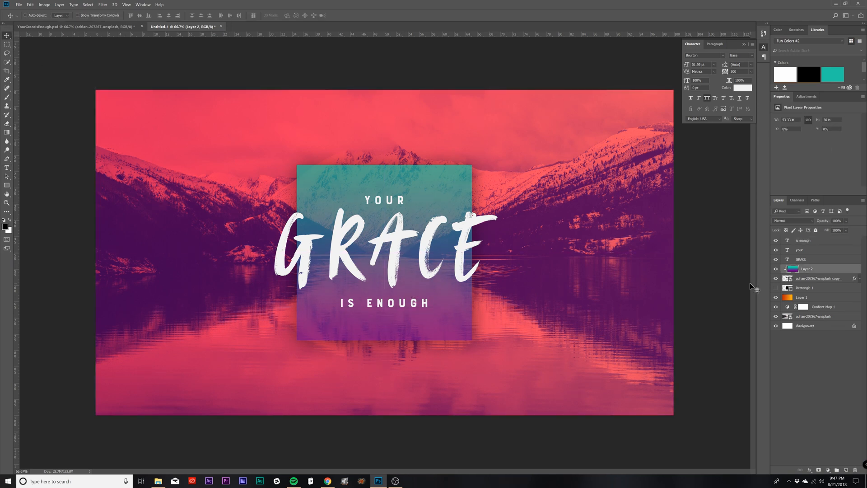
click(813, 242)
drag(423, 306, 423, 301)
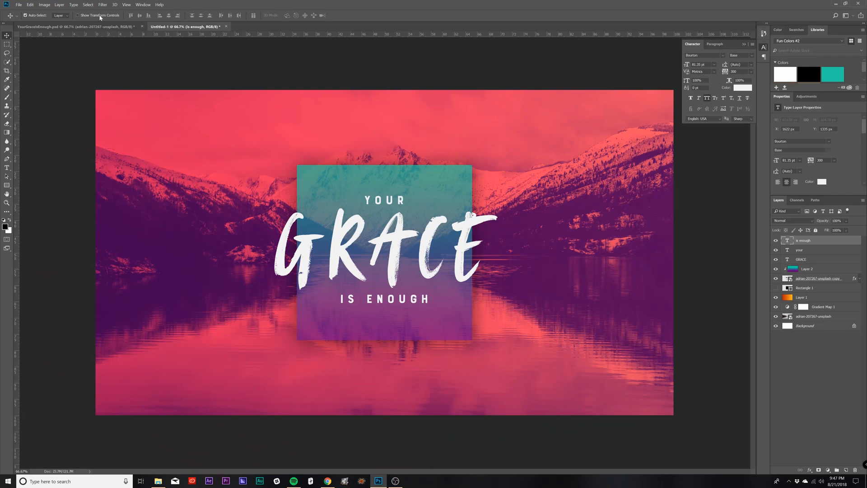
Step: Add a black-to-white Gradient Map adjustment layer above all layers, with Soft Light blending and 18% opacity
click(60, 5)
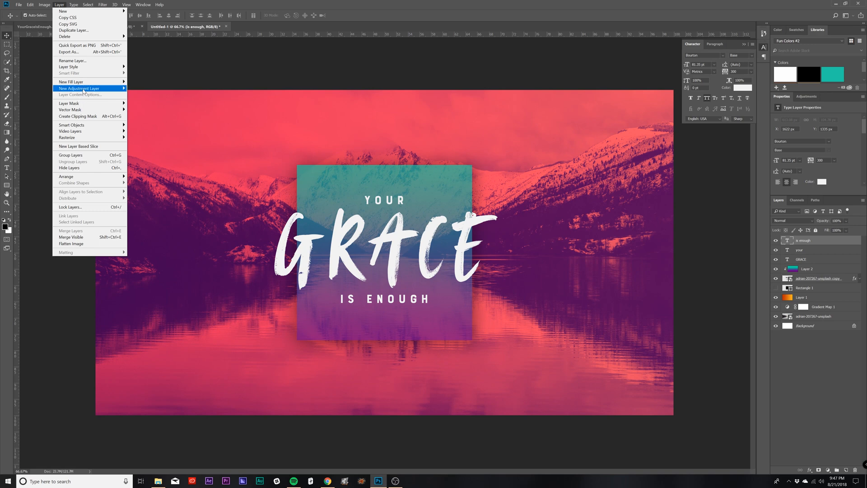
mouse_move(83, 88)
click(145, 181)
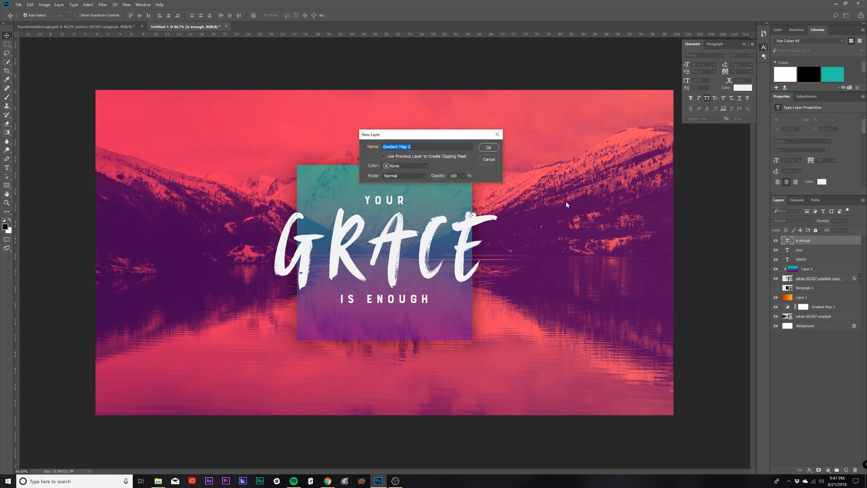
click(489, 148)
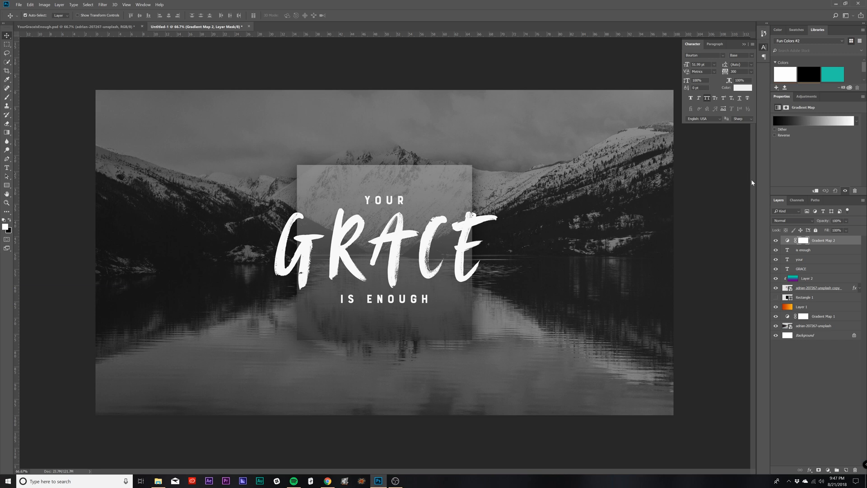
click(785, 222)
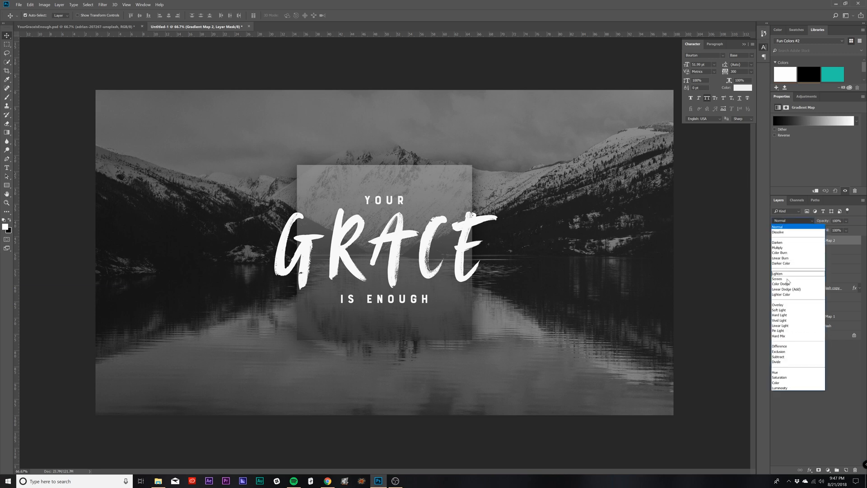
click(777, 310)
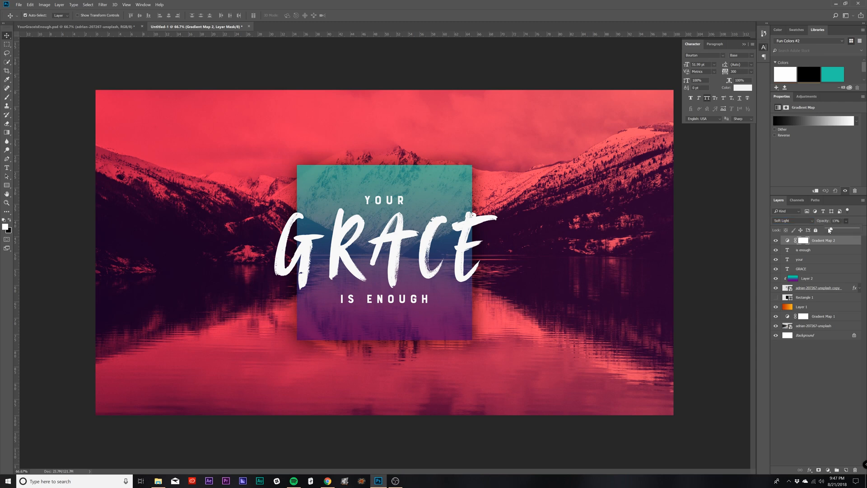
click(832, 229)
drag(831, 231, 833, 231)
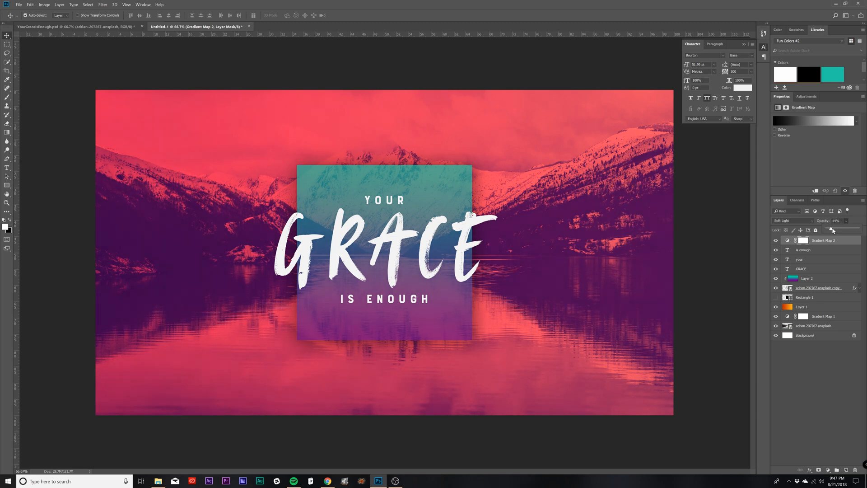
Step: Apply the Purple Magic preset to the top gradient map, raise its layer opacity and deselect the layer
click(811, 121)
click(710, 86)
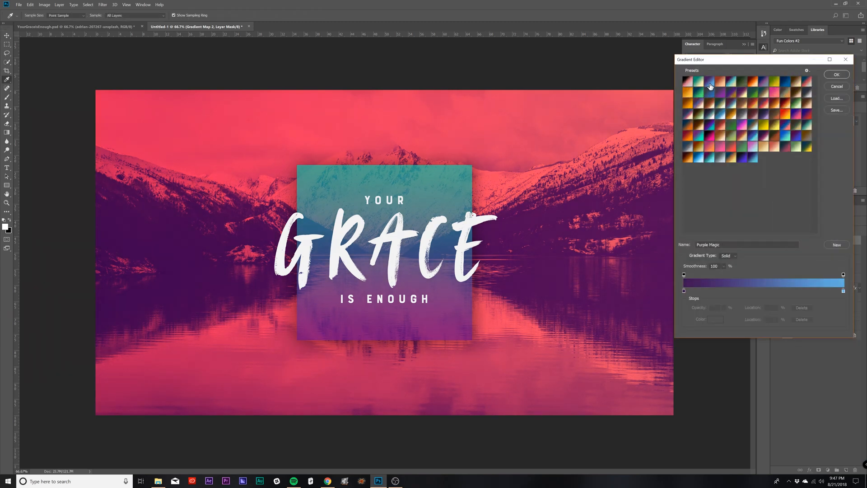
click(721, 94)
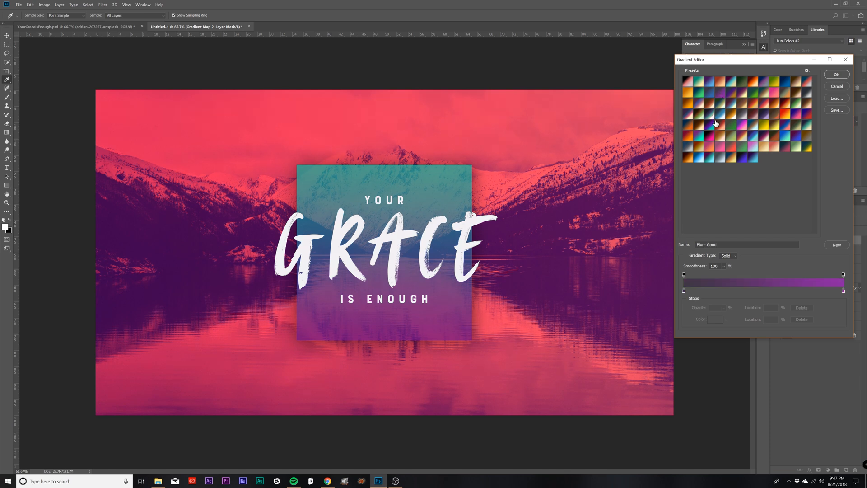
click(718, 128)
click(709, 85)
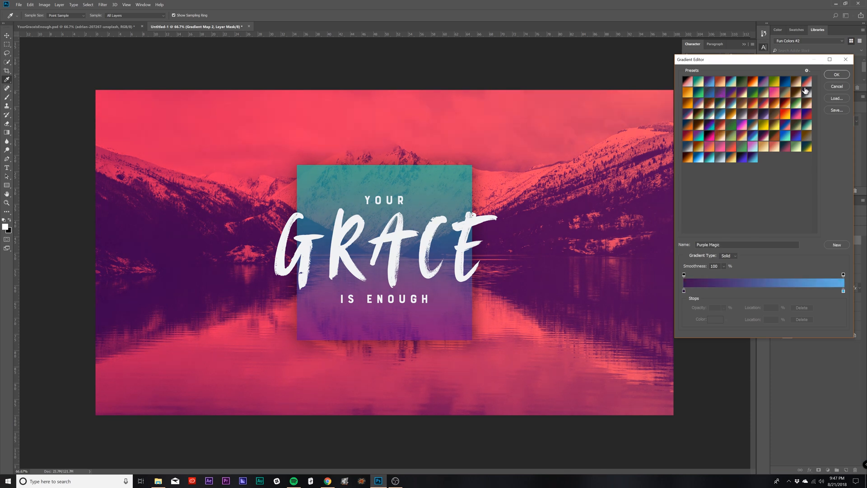
click(837, 74)
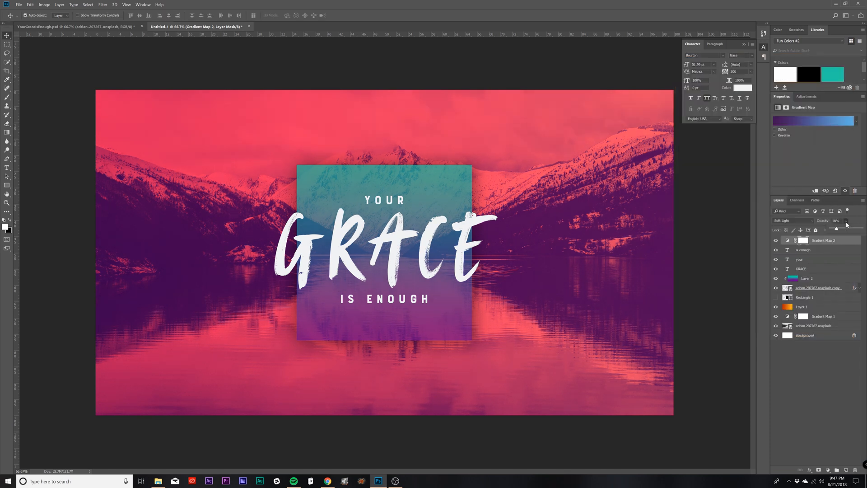
drag(837, 229, 849, 230)
click(796, 408)
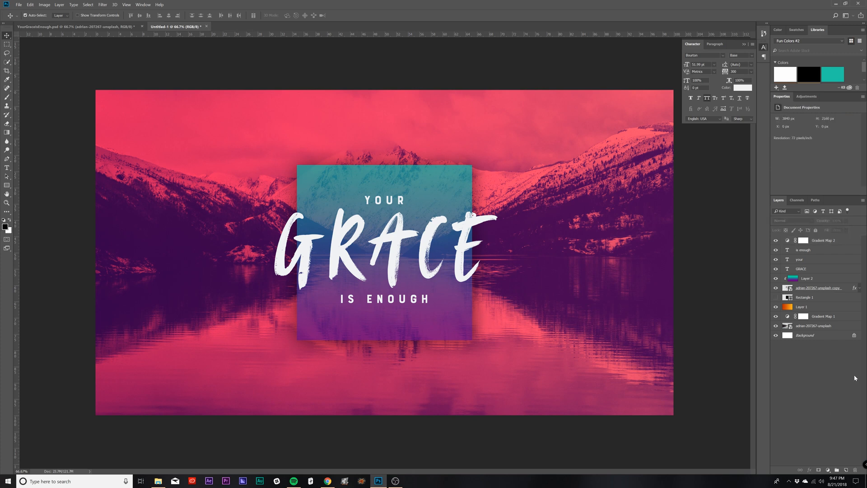